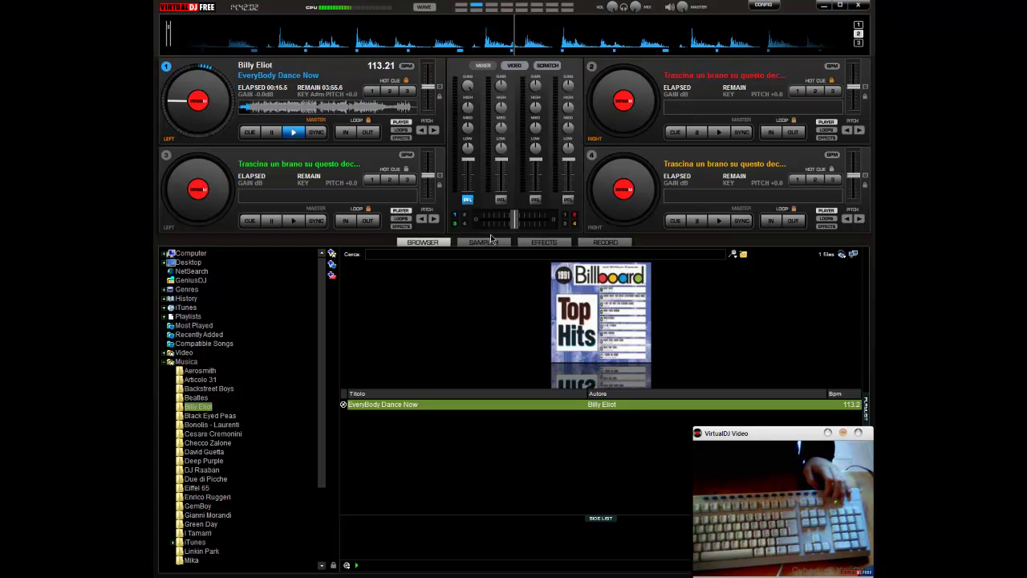
Show the sampler, enable looping for the siren sample, and play it
{"action": "left_click", "coordinate": [486, 243]}
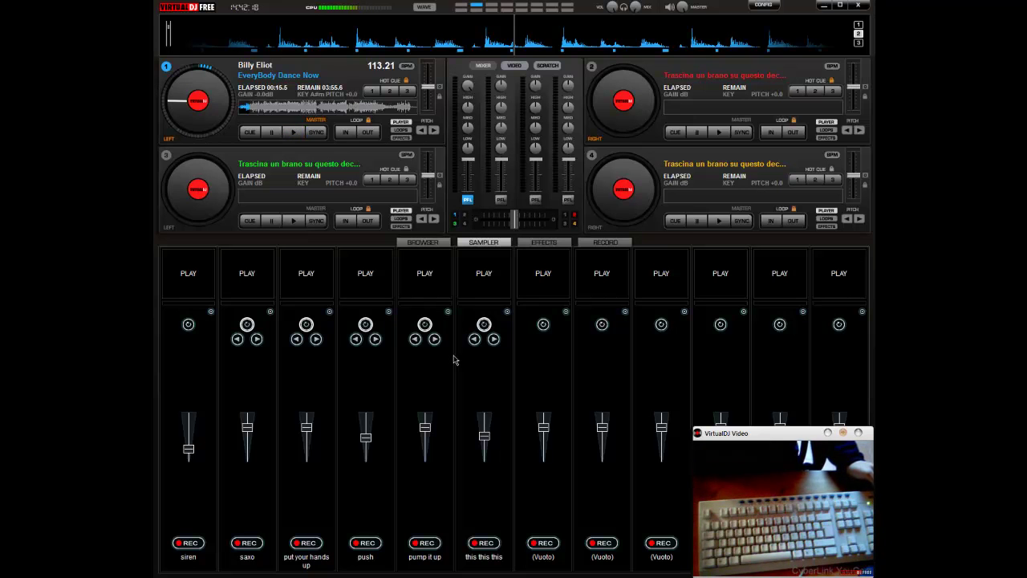
{"action": "left_click", "coordinate": [187, 324]}
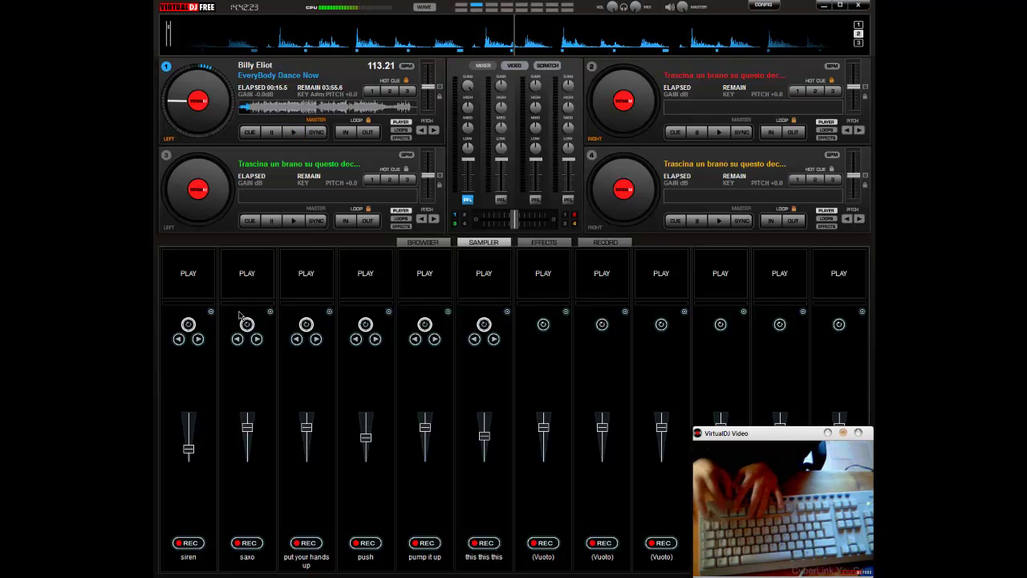
{"action": "key", "text": "F1"}
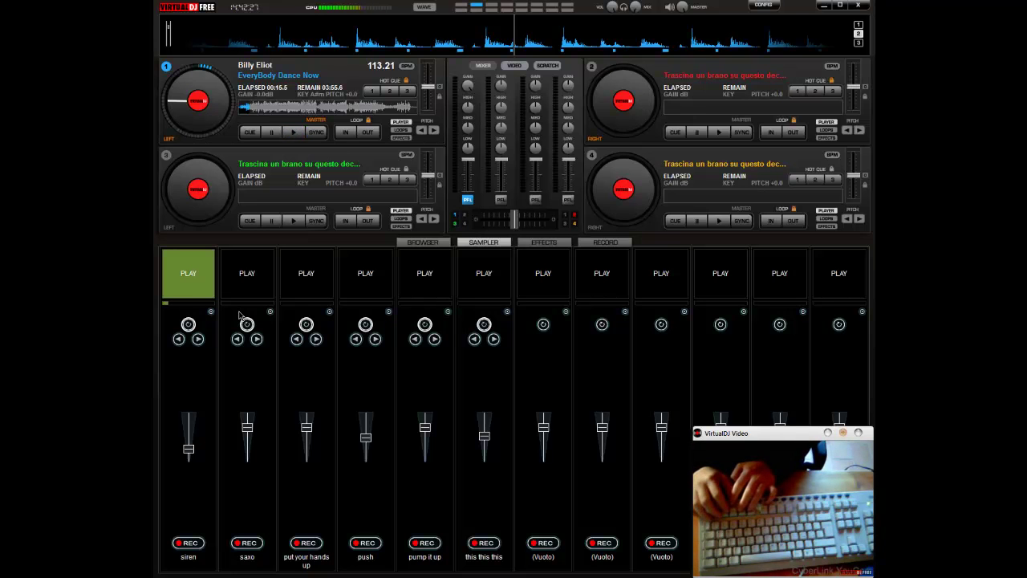
{"action": "key", "text": "F1"}
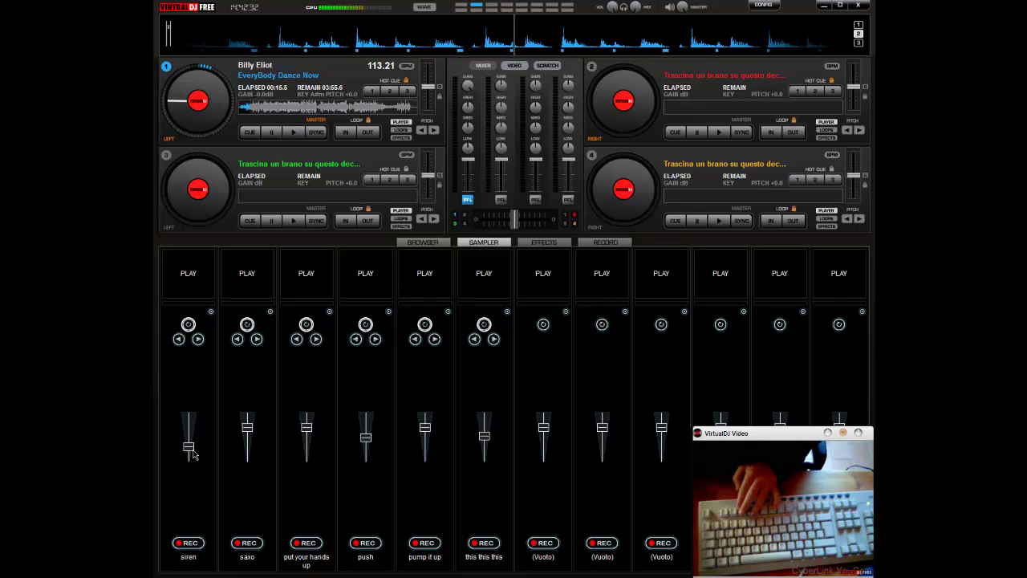
Raise the siren sample's volume to slightly below the middle of its range and play the sample again
{"action": "key", "text": "1"}
{"action": "mouse_move", "coordinate": [192, 454]}
{"action": "left_mouse_down"}
{"action": "mouse_move", "coordinate": [191, 421]}
{"action": "mouse_move", "coordinate": [189, 451]}
{"action": "left_mouse_up"}
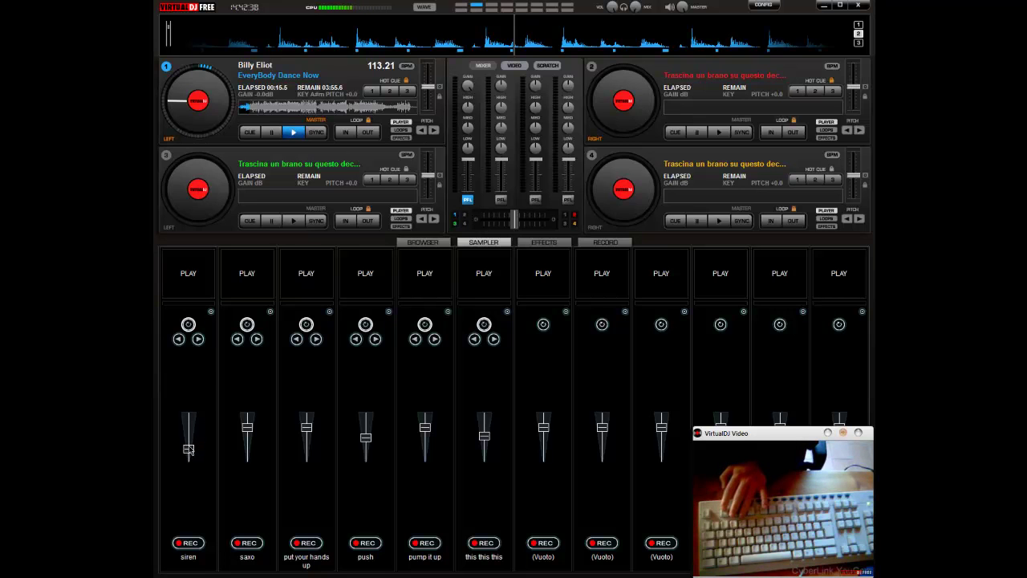
{"action": "left_click_drag", "start_coordinate": [189, 450], "coordinate": [189, 440]}
{"action": "key", "text": "F1"}
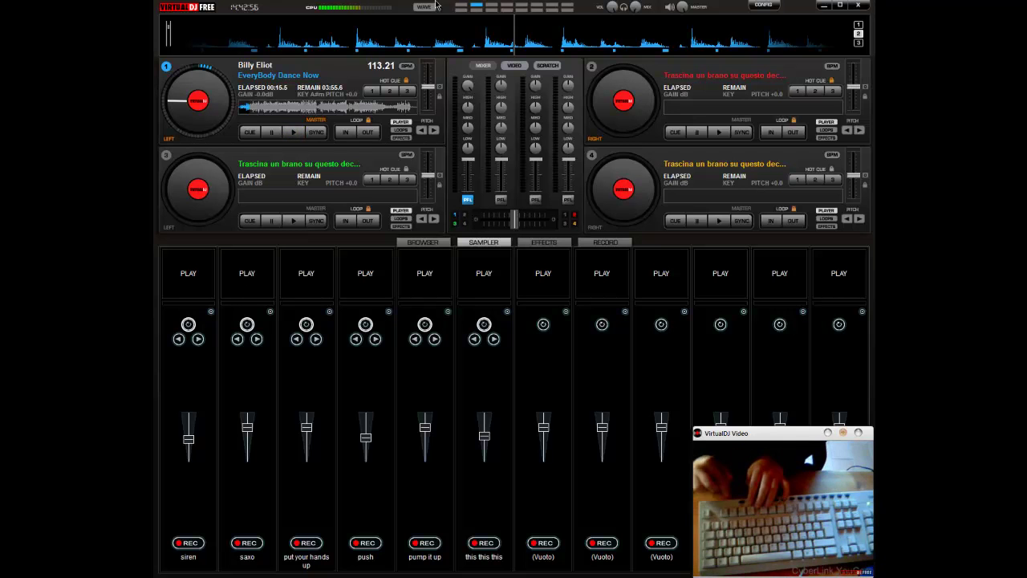
Trigger the push sample, followed by the pump it up and this this this samples, and stop them
{"action": "key", "text": "F4"}
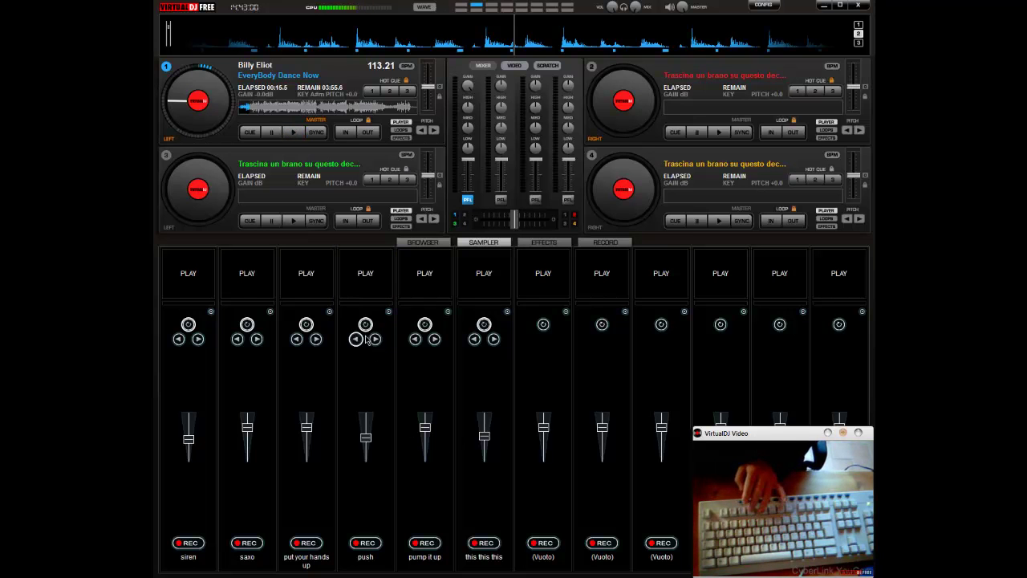
{"action": "key", "text": "4"}
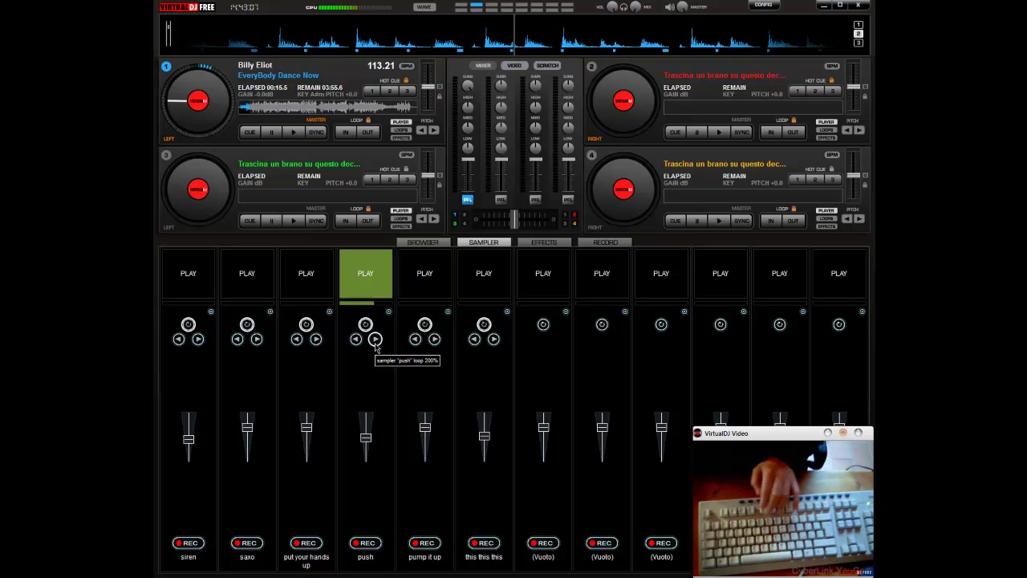
{"action": "key", "text": "F4"}
{"action": "key", "text": "F5"}
{"action": "key", "text": "F6"}
{"action": "key", "text": "6"}
{"action": "key", "text": "6"}
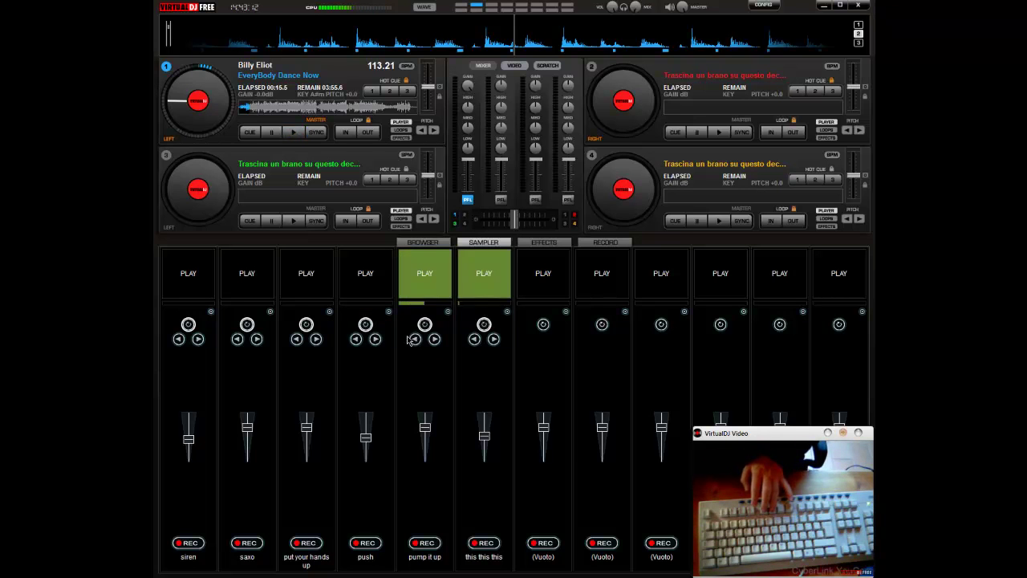
{"action": "key", "text": "5"}
{"action": "key", "text": "6"}
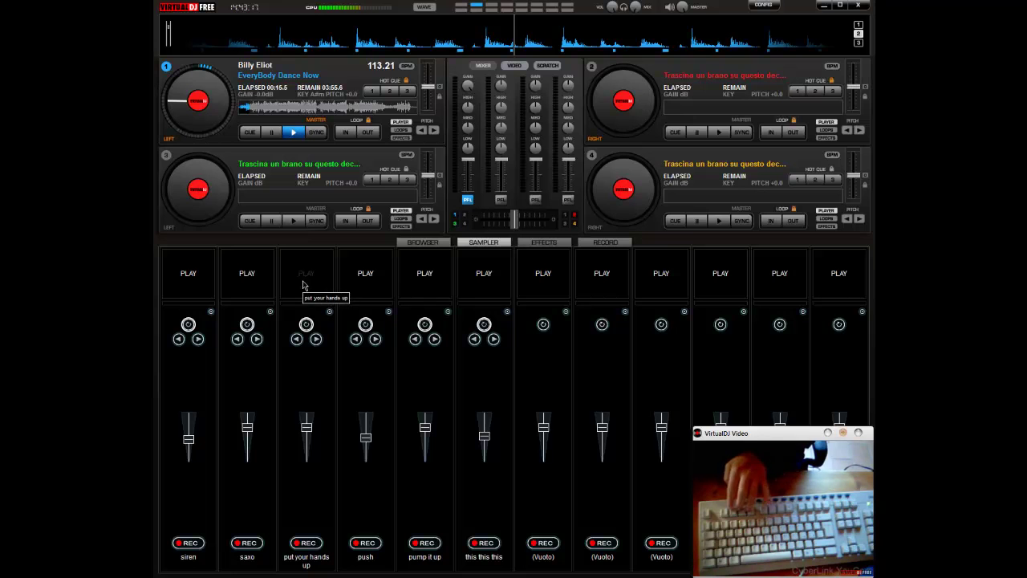
Trigger and stop the saxo, put your hands up and this this this samples
{"action": "key", "text": "2"}
{"action": "key", "text": "3"}
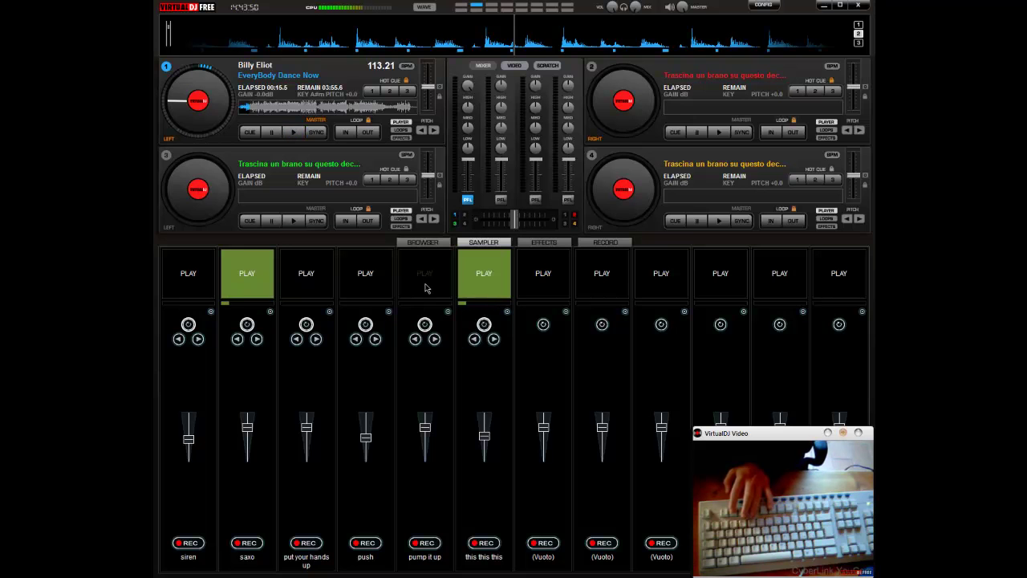
{"action": "key", "text": "F2"}
{"action": "key", "text": "F6"}
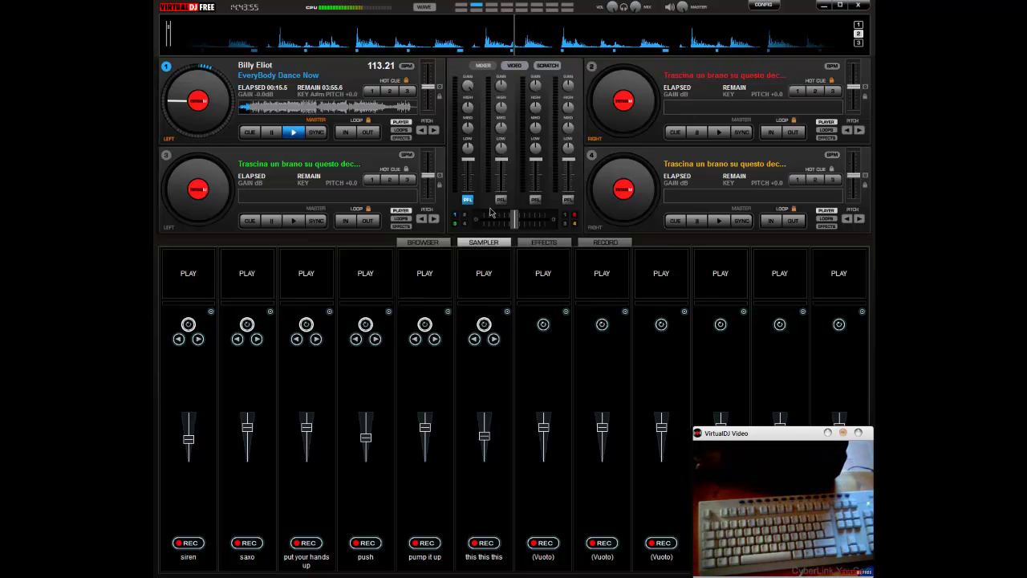
Return to the song browser and change the skin to VirtualDJ 7 (2 Decks):1280x1024 in the settings
{"action": "left_click", "coordinate": [441, 243]}
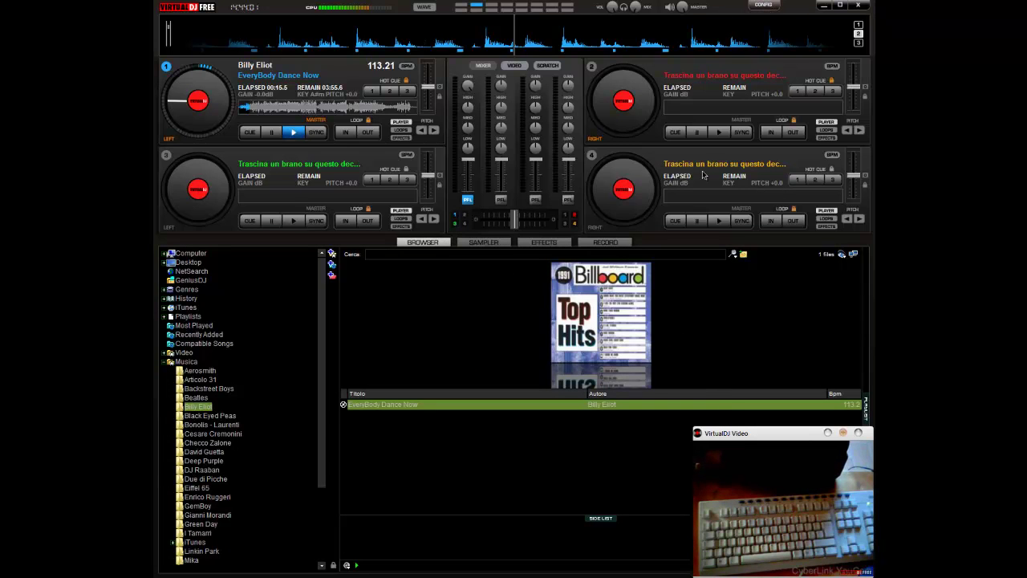
{"action": "left_click", "coordinate": [763, 4]}
{"action": "left_click", "coordinate": [386, 169]}
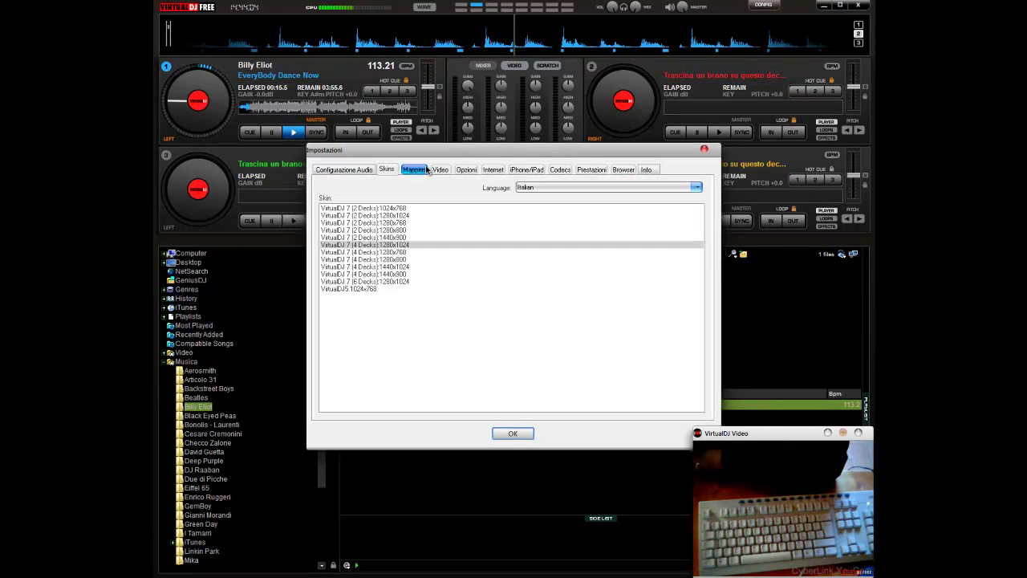
{"action": "left_click", "coordinate": [378, 217]}
{"action": "left_click_drag", "start_coordinate": [431, 155], "coordinate": [351, 250]}
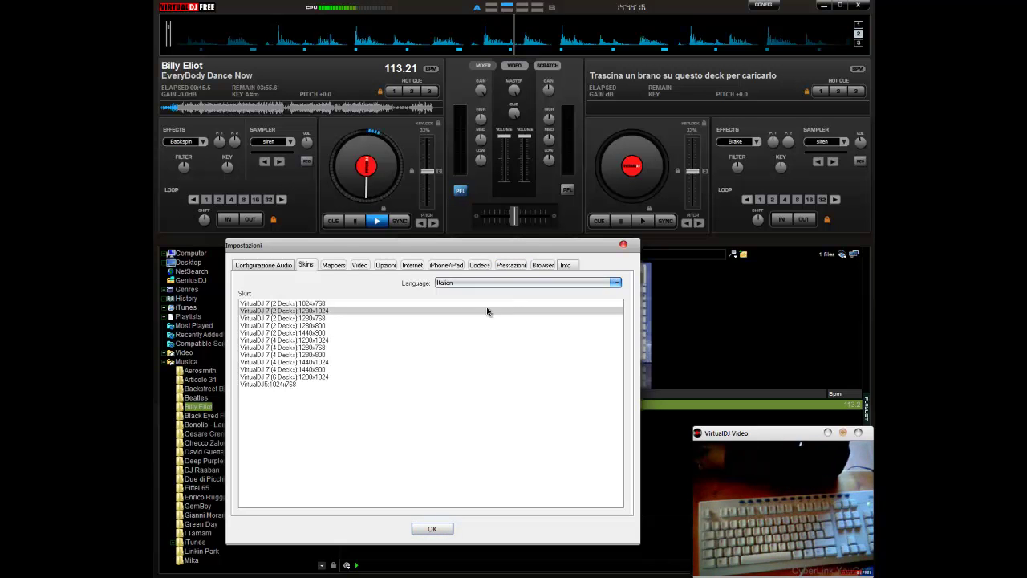
Examine the iPhone/iPad and Internet settings and rescan for remote devices
{"action": "left_click", "coordinate": [444, 269]}
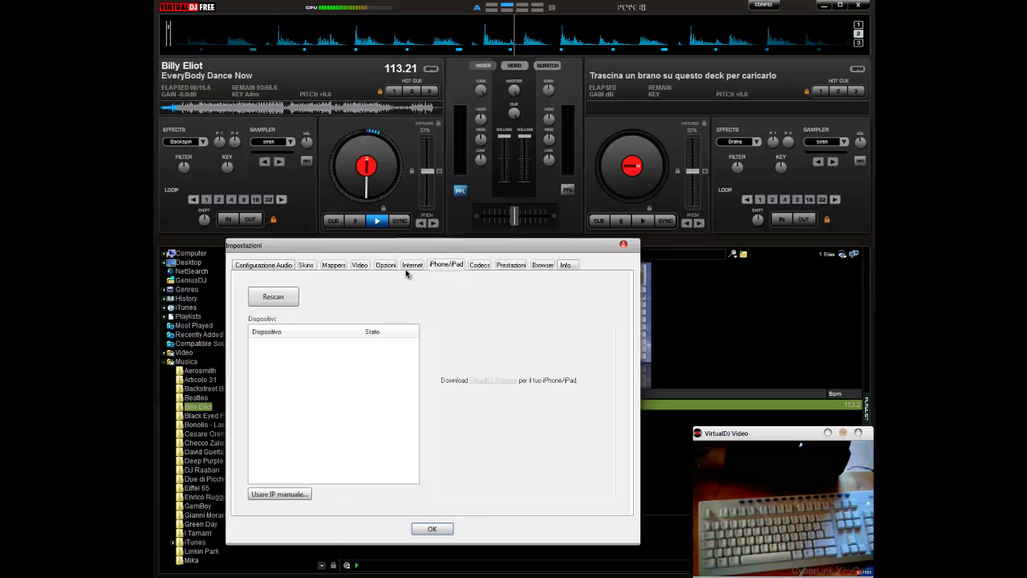
{"action": "left_click", "coordinate": [271, 293]}
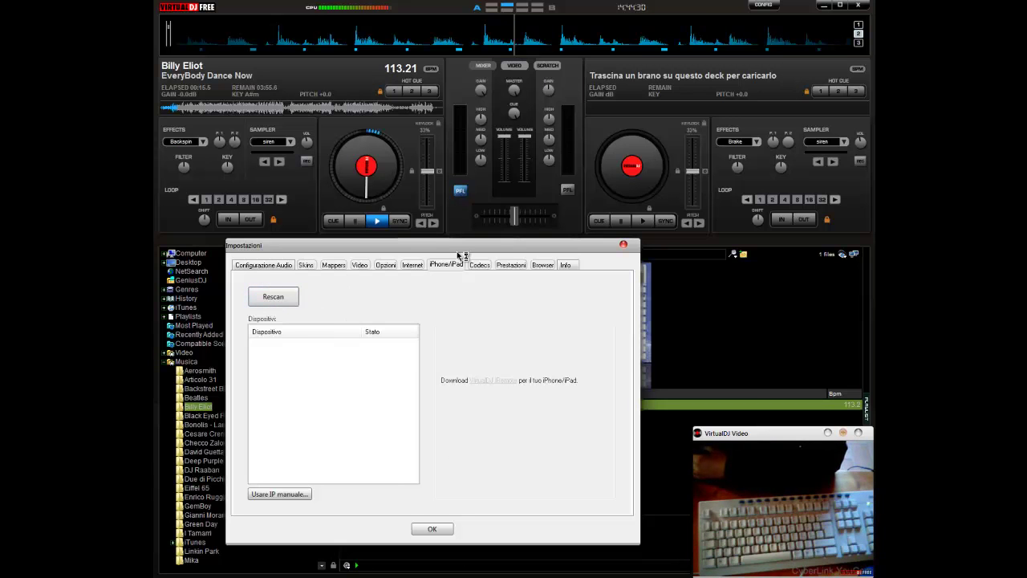
{"action": "left_click", "coordinate": [413, 264]}
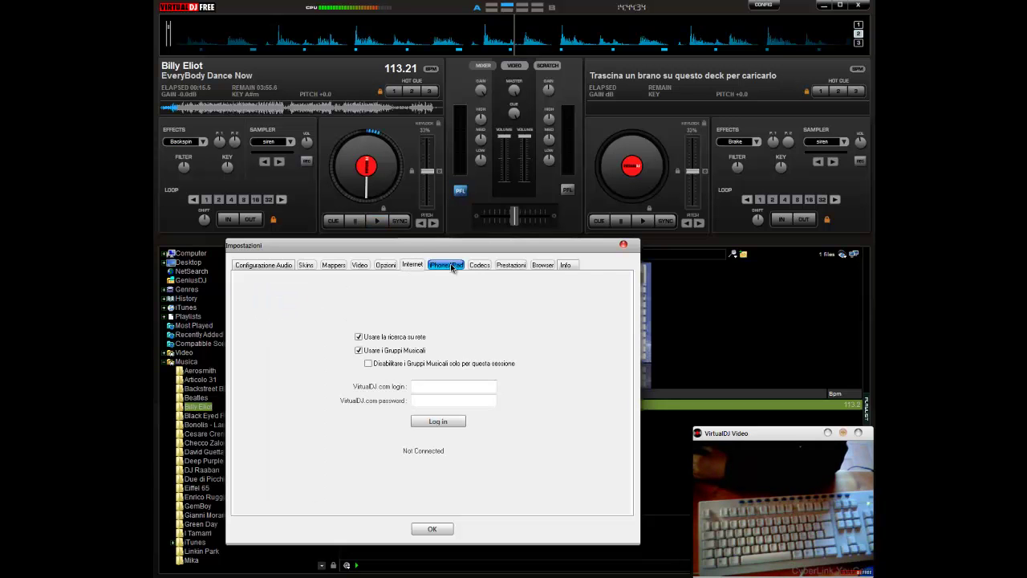
{"action": "left_click", "coordinate": [454, 265]}
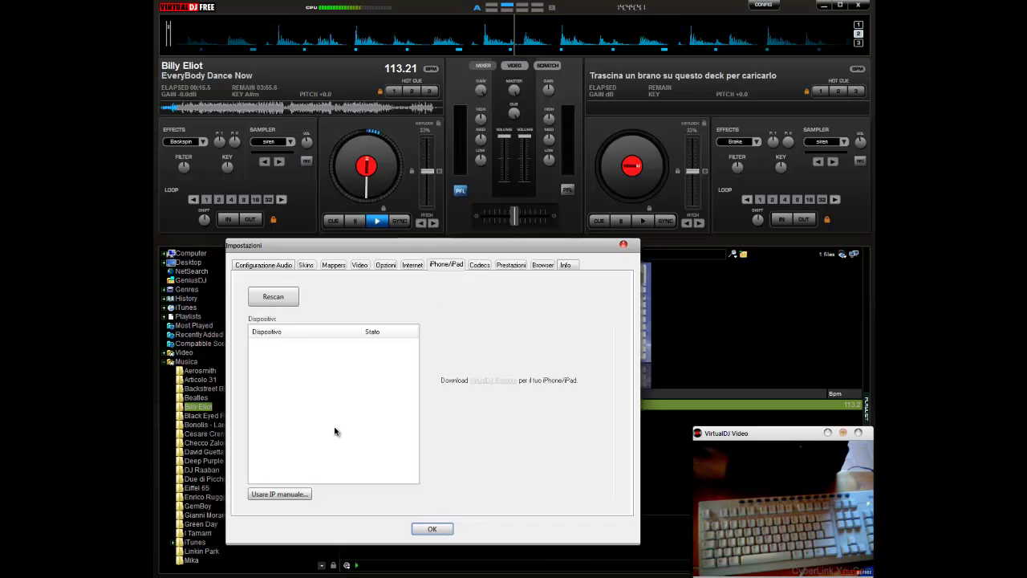
{"action": "left_click", "coordinate": [283, 298]}
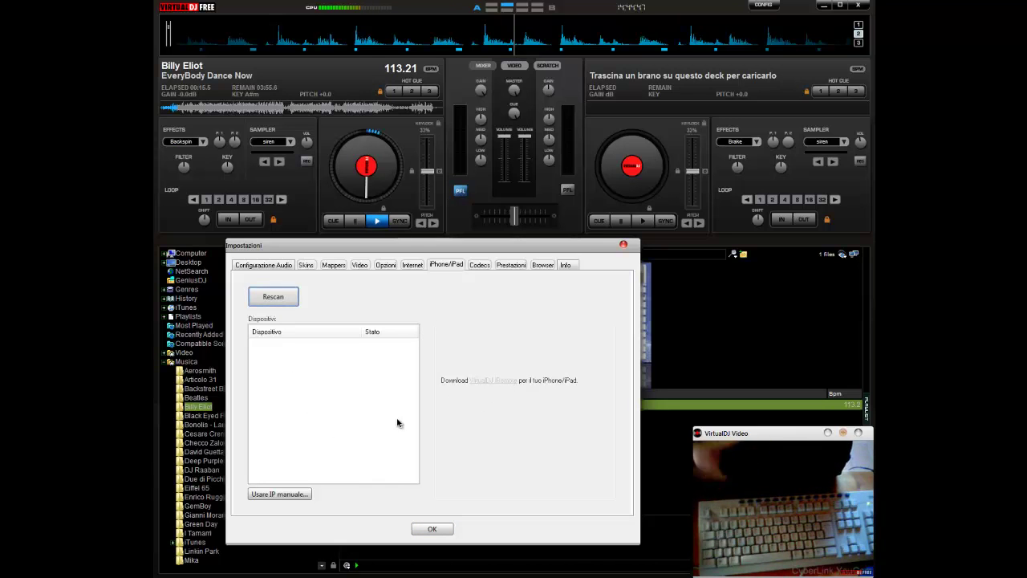
Open the linked VirtualDJ iRemote web page, examine its description and download section, and return to the settings
{"action": "left_click", "coordinate": [496, 382]}
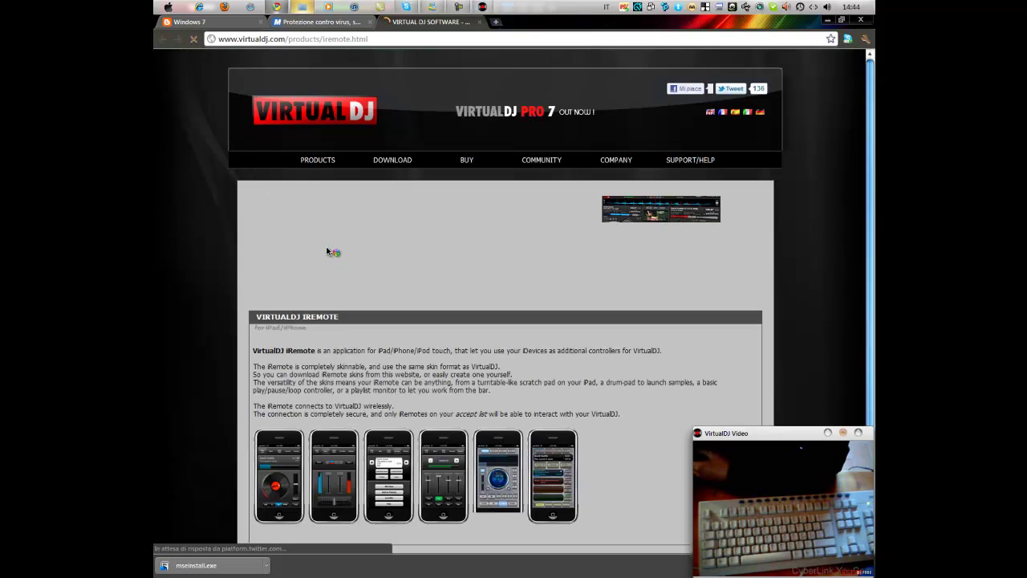
{"action": "scroll", "coordinate": [347, 258], "scroll_direction": "down", "scroll_amount": 3}
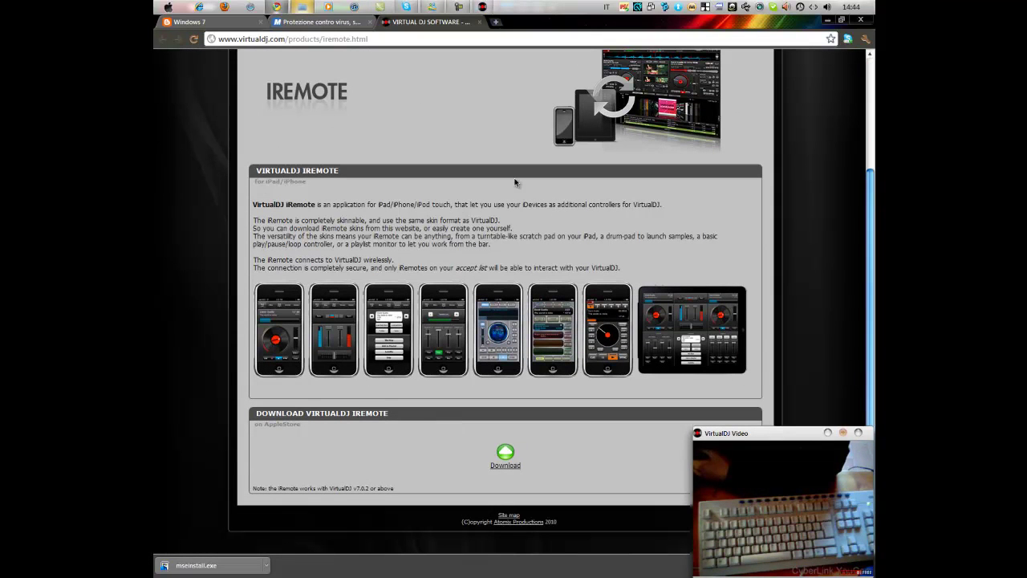
{"action": "left_click", "coordinate": [829, 21]}
{"action": "left_click", "coordinate": [277, 290]}
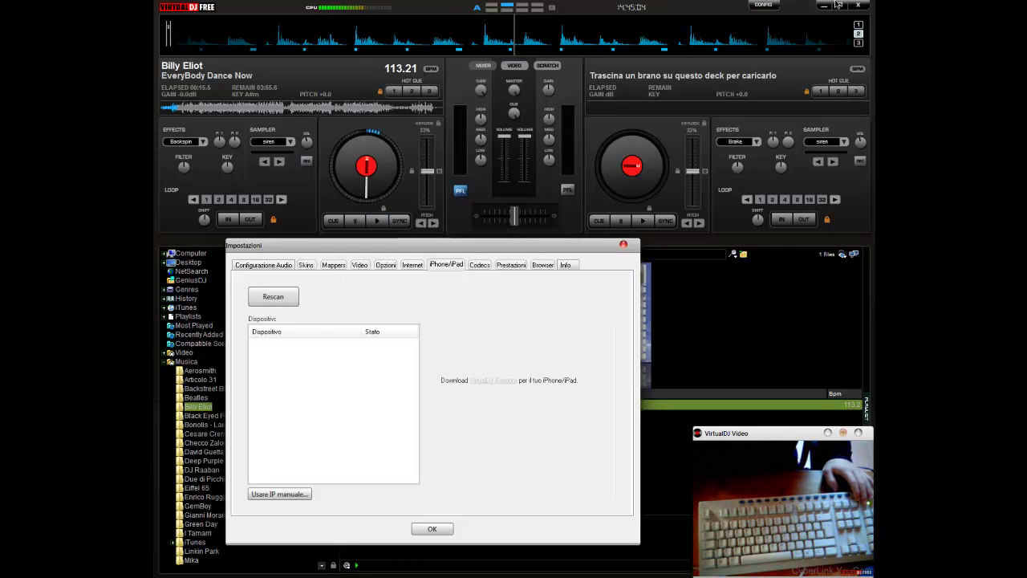
Close the settings dialog and bring the VirtualDJ Video window back into view
{"action": "left_click", "coordinate": [794, 7]}
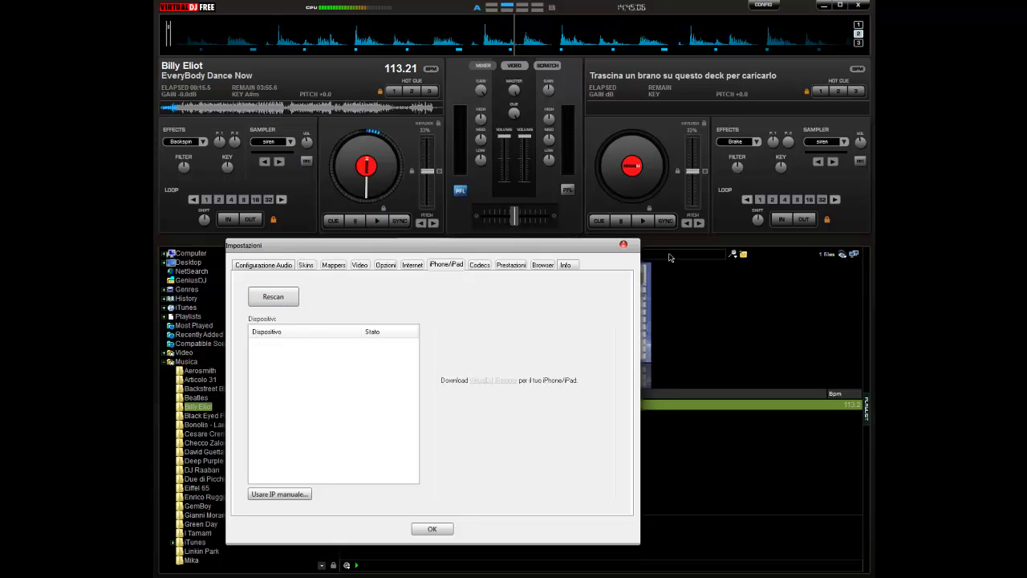
{"action": "left_click", "coordinate": [624, 244]}
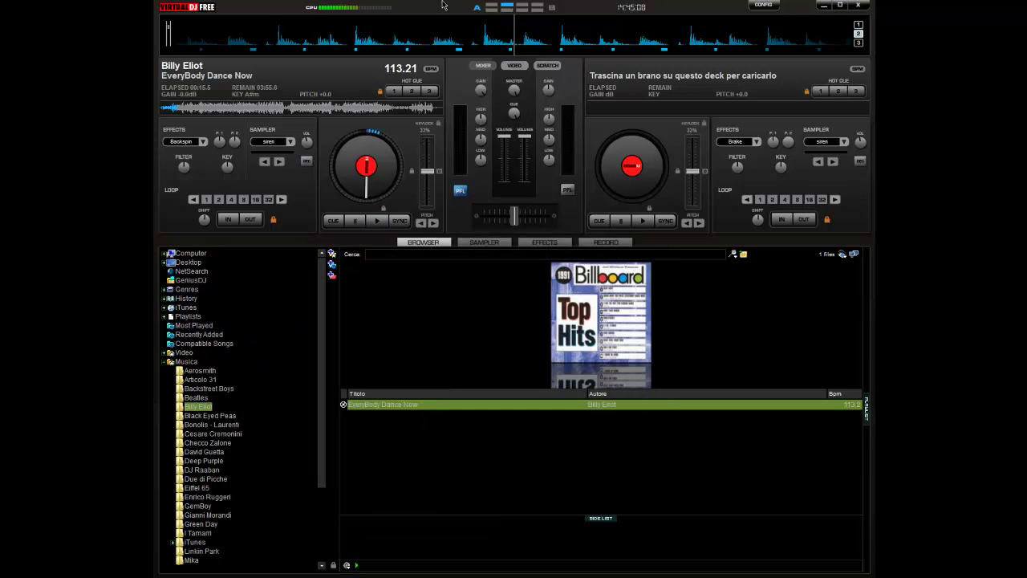
{"action": "key", "text": "super"}
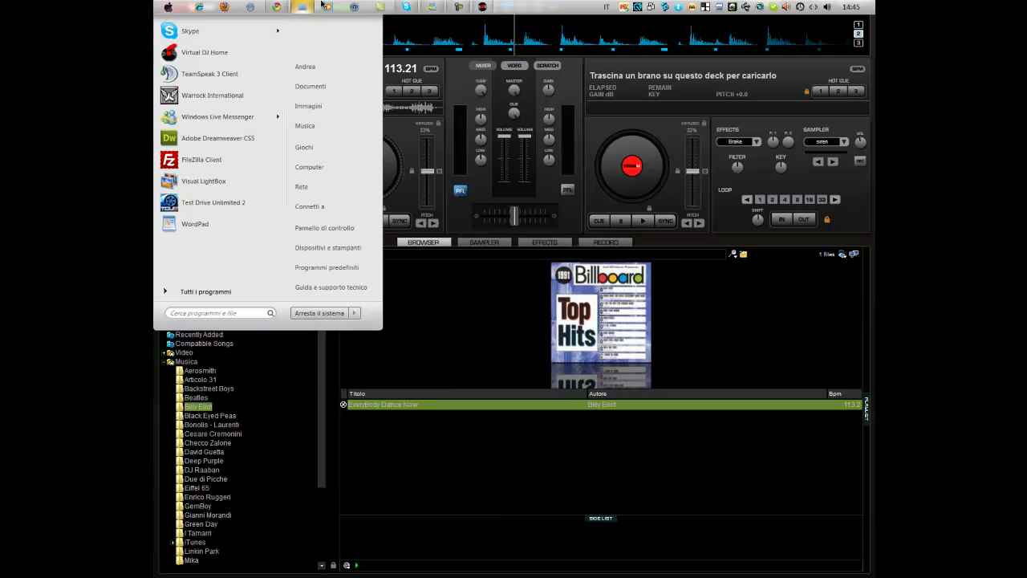
{"action": "left_click", "coordinate": [501, 5]}
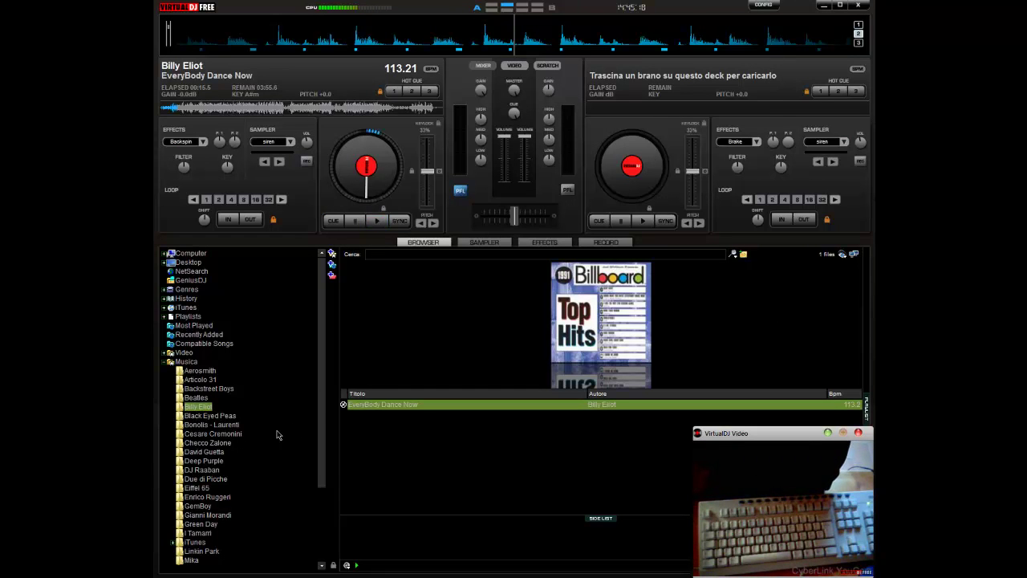
Browse the Musica subfolders to Rednex and load the third Cotton Eye Joe track onto the left deck
{"action": "left_click", "coordinate": [205, 452]}
{"action": "left_click", "coordinate": [200, 479]}
{"action": "left_click", "coordinate": [205, 451]}
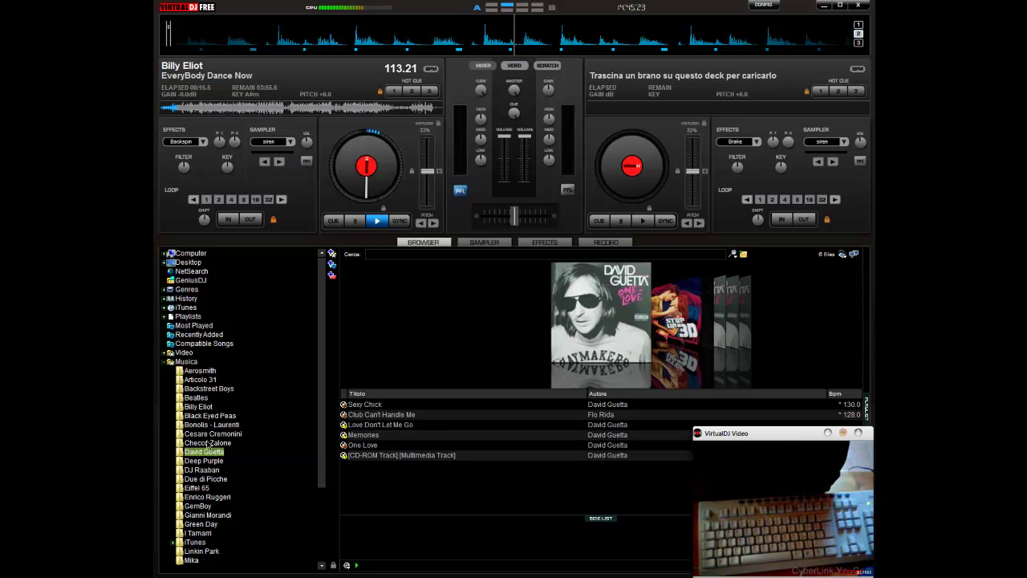
{"action": "left_click", "coordinate": [199, 533]}
{"action": "scroll", "coordinate": [197, 514], "scroll_direction": "down", "scroll_amount": 4}
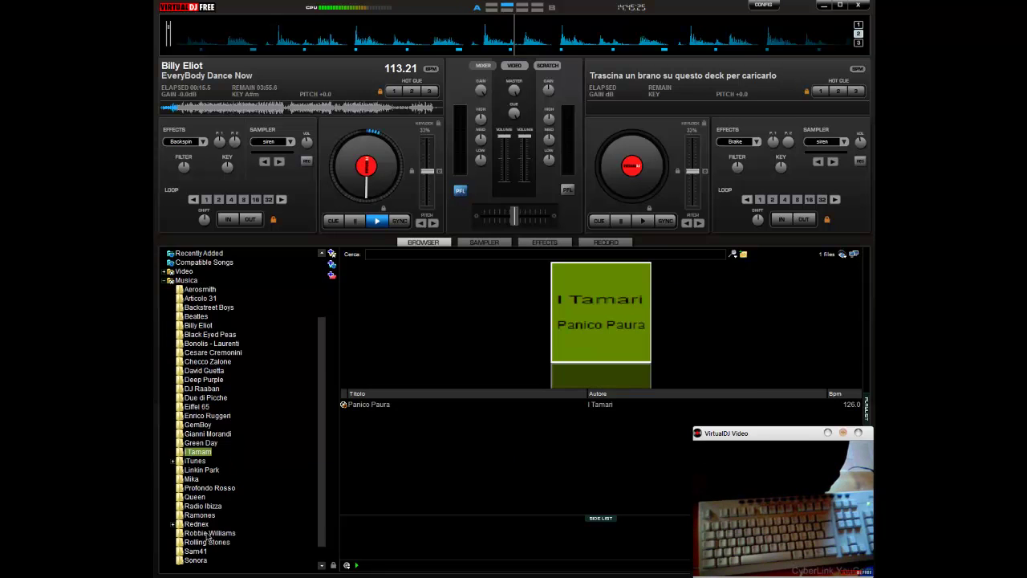
{"action": "left_click", "coordinate": [197, 507]}
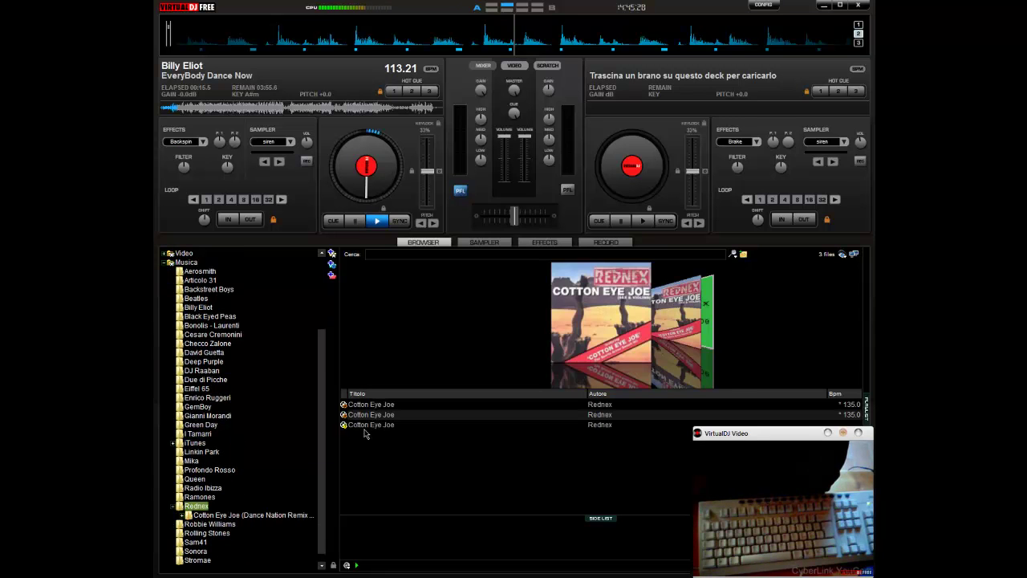
{"action": "left_click", "coordinate": [369, 425]}
{"action": "key", "text": "ctrl+Left"}
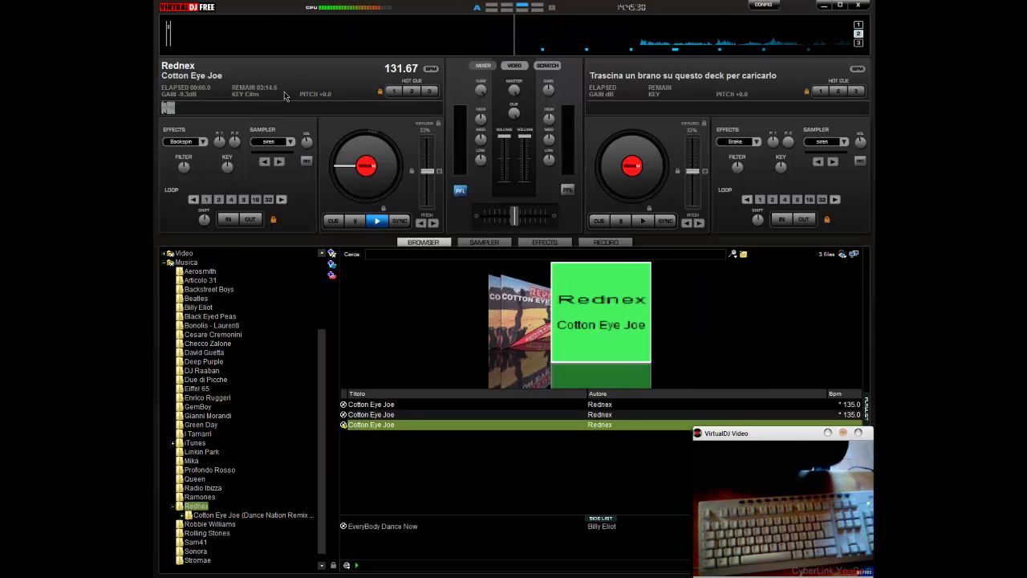
Play Cotton Eye Joe on the left deck and set a loop-in point during playback
{"action": "key", "text": "space"}
{"action": "key", "text": "1"}
{"action": "key", "text": "1"}
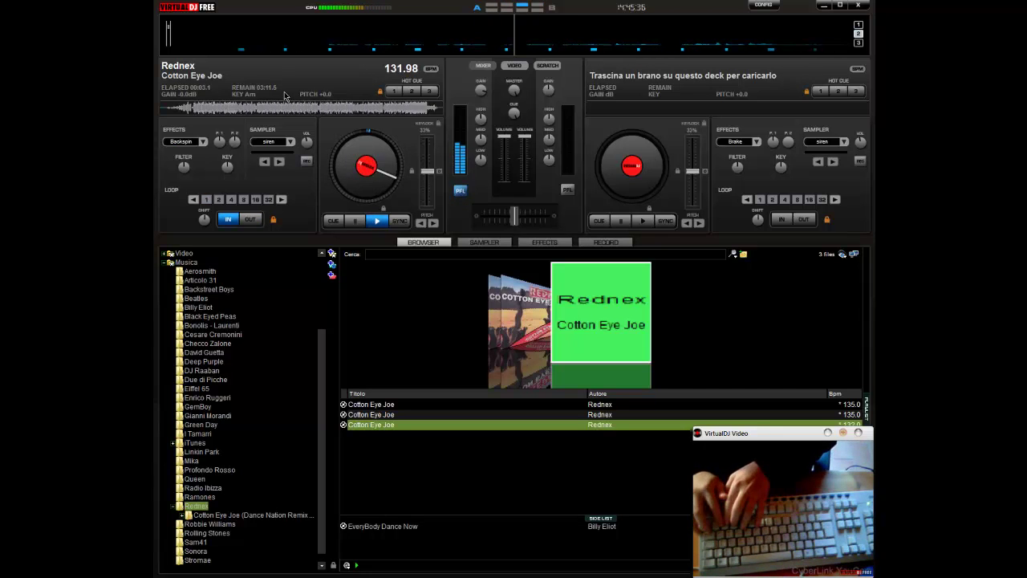
{"action": "key", "text": "2"}
{"action": "key", "text": "2"}
{"action": "key", "text": "1"}
{"action": "key", "text": "1"}
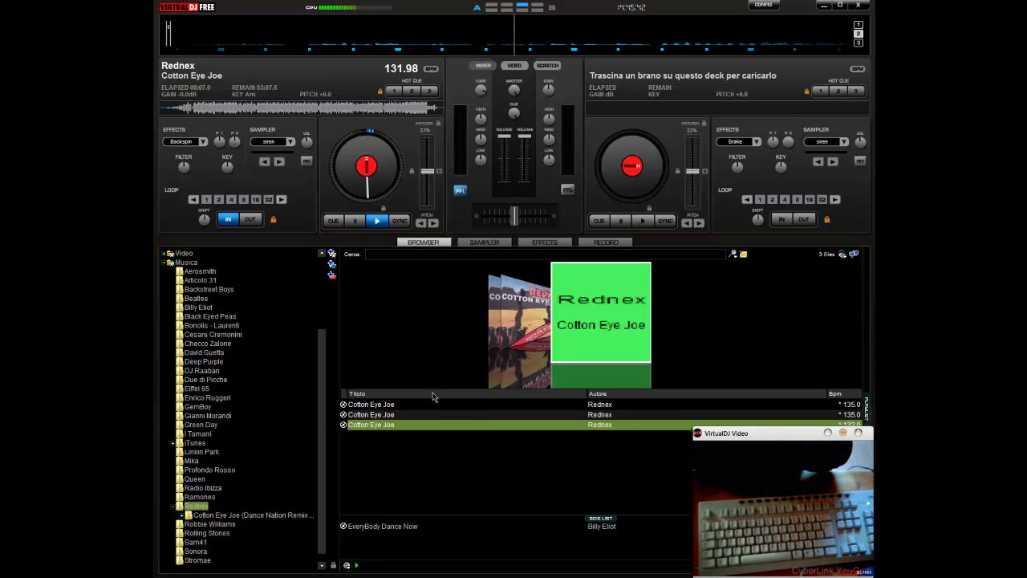
Stop the current track, load the first Rednex Cotton Eye Joe track onto the left deck and play it from its opening
{"action": "left_click", "coordinate": [402, 405]}
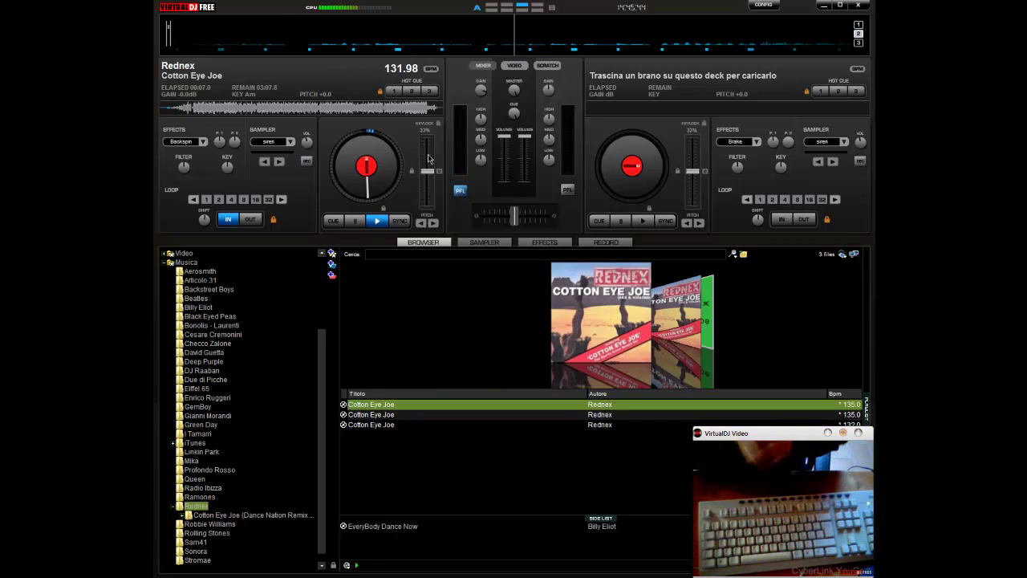
{"action": "key", "text": "space"}
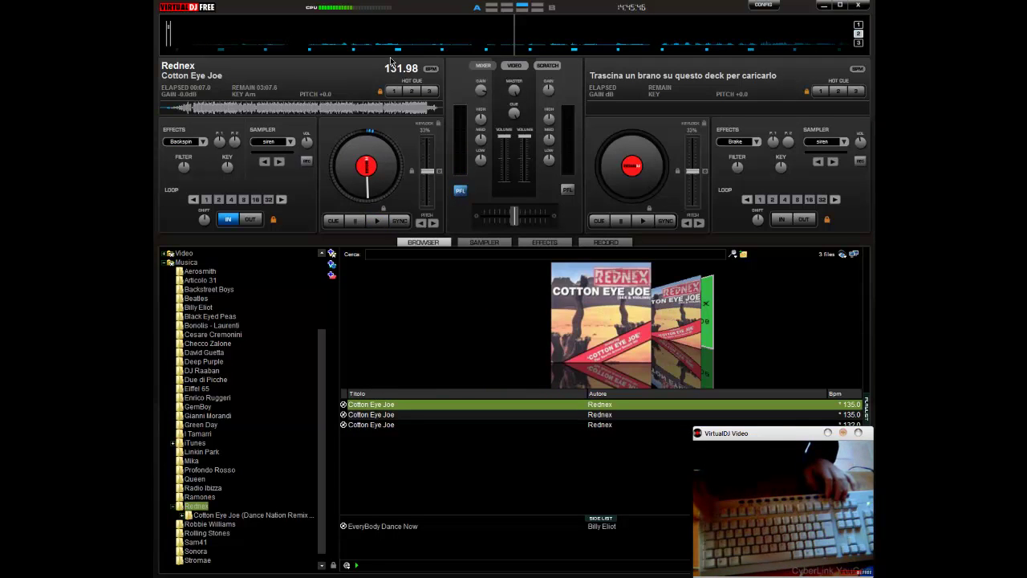
{"action": "left_click_drag", "start_coordinate": [319, 111], "coordinate": [155, 103]}
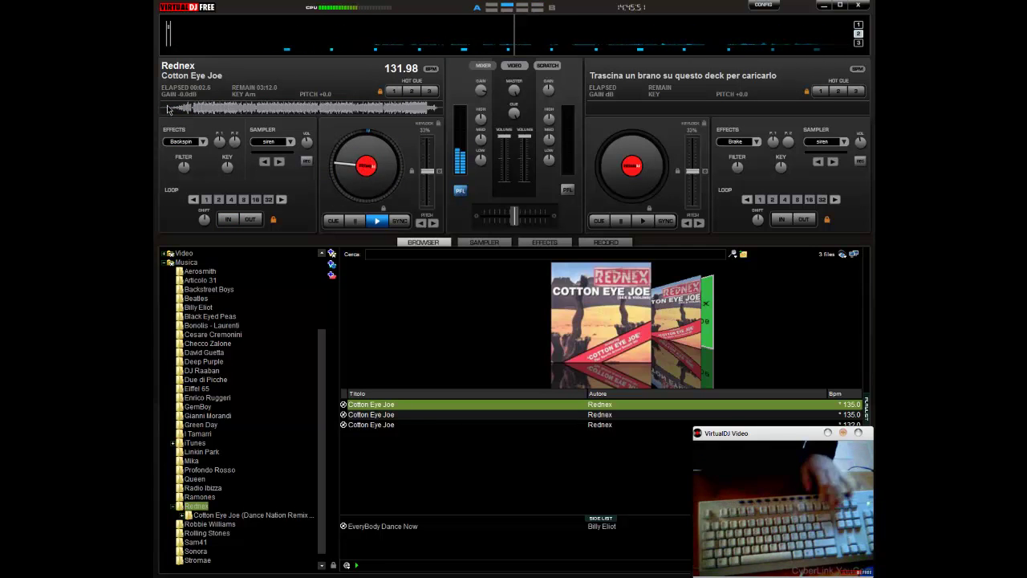
{"action": "left_click_drag", "start_coordinate": [400, 411], "coordinate": [268, 109]}
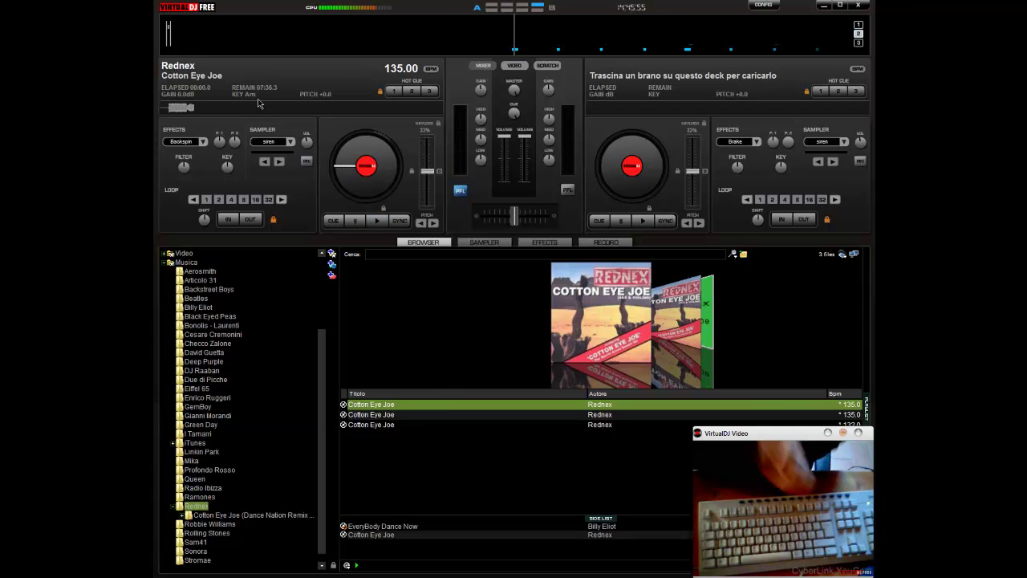
{"action": "left_click_drag", "start_coordinate": [517, 42], "coordinate": [601, 51]}
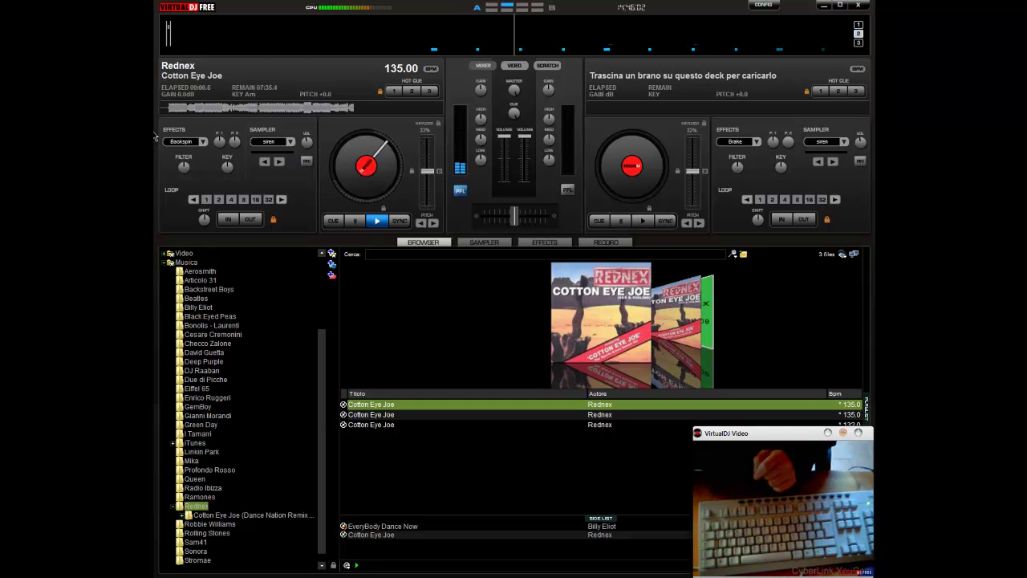
Loop the opening seconds of the left deck's track in two-beat and one-beat lengths, and release the loop
{"action": "key", "text": "1"}
{"action": "key", "text": "2"}
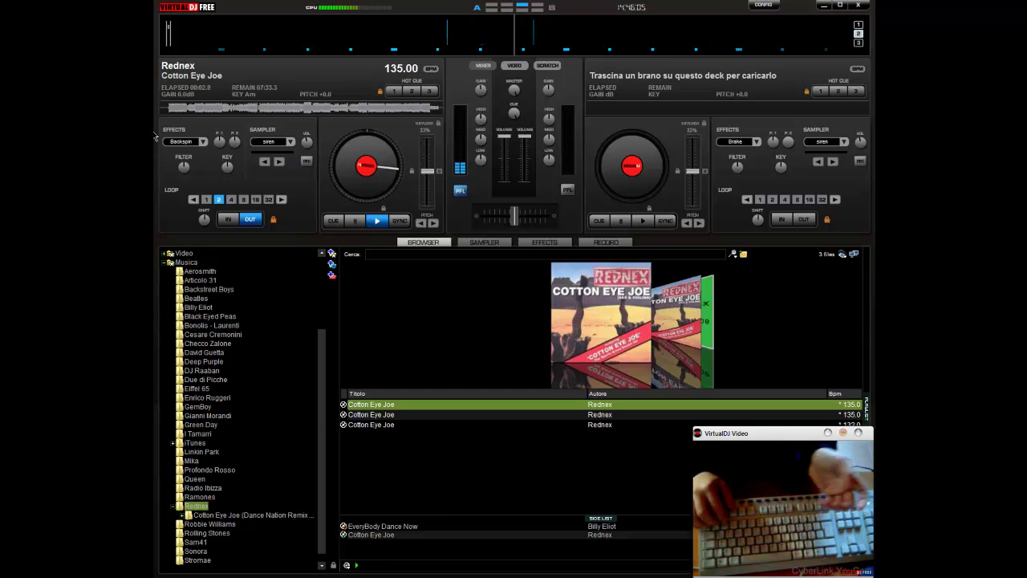
{"action": "key", "text": "1"}
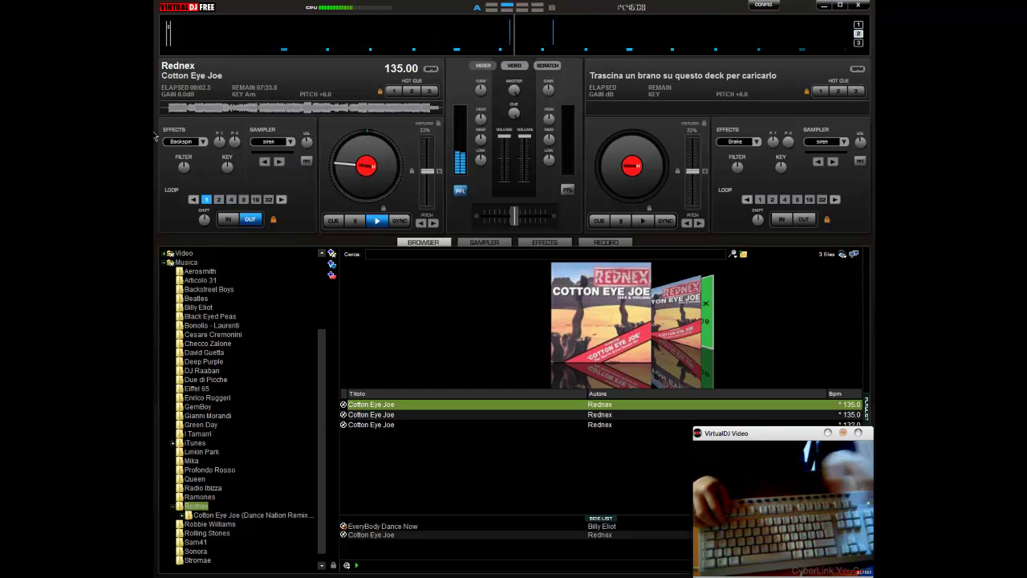
{"action": "key", "text": "4"}
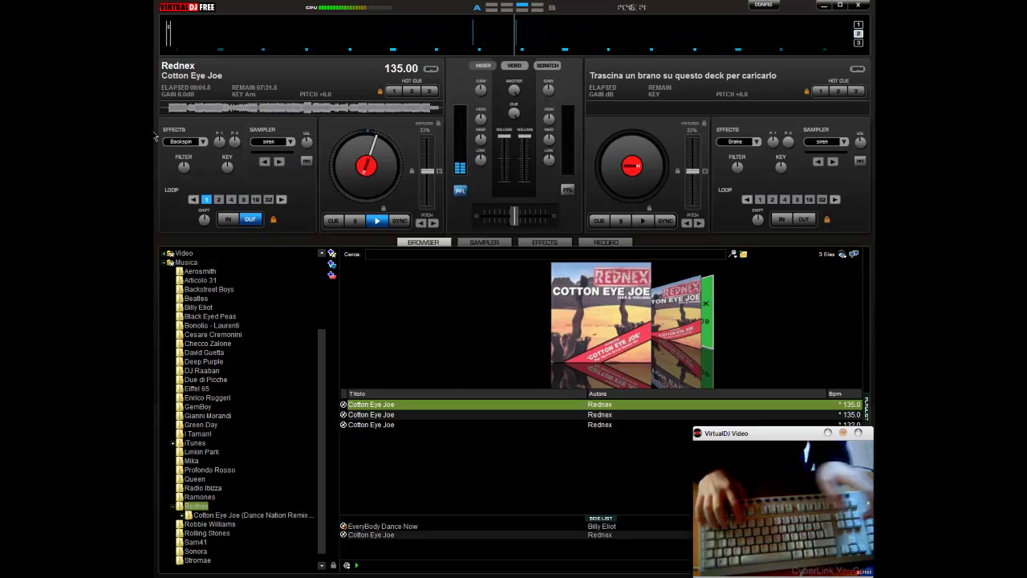
{"action": "key", "text": "1"}
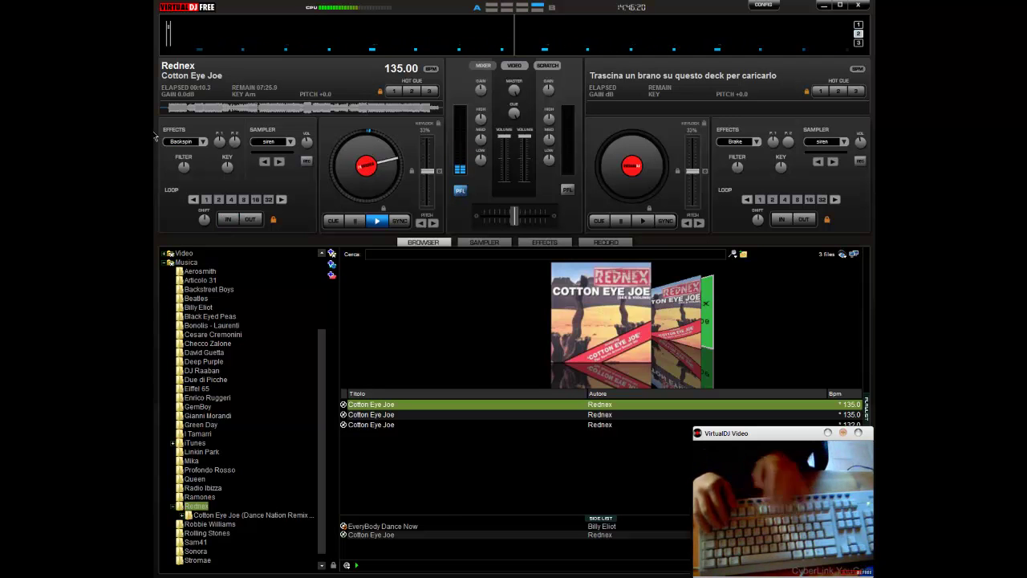
Repeatedly set and release loop-in and loop-out points on the playing left deck, making one-beat and two-beat loops
{"action": "key", "text": "1"}
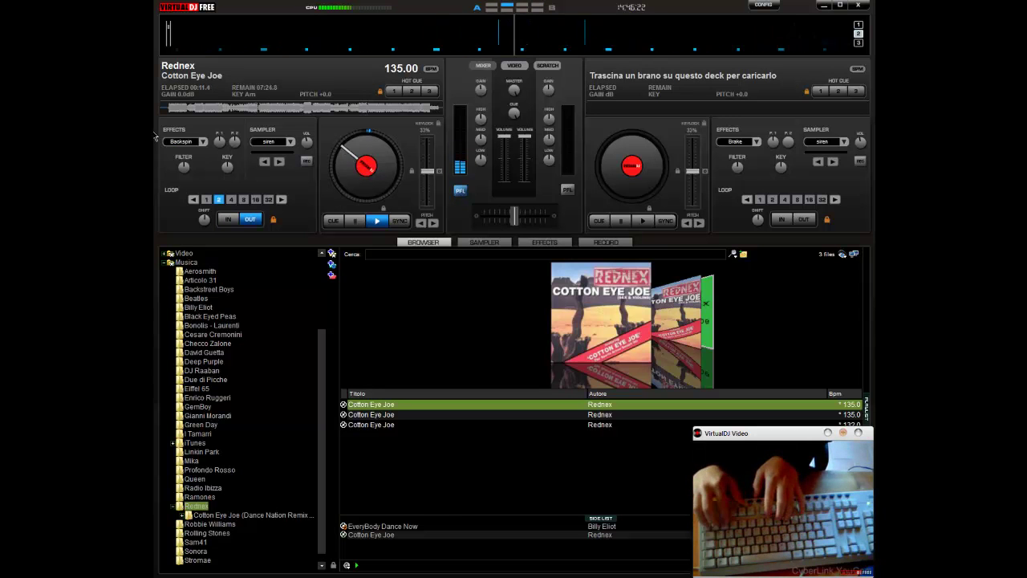
{"action": "key", "text": "2"}
{"action": "key", "text": "1"}
{"action": "key", "text": "1"}
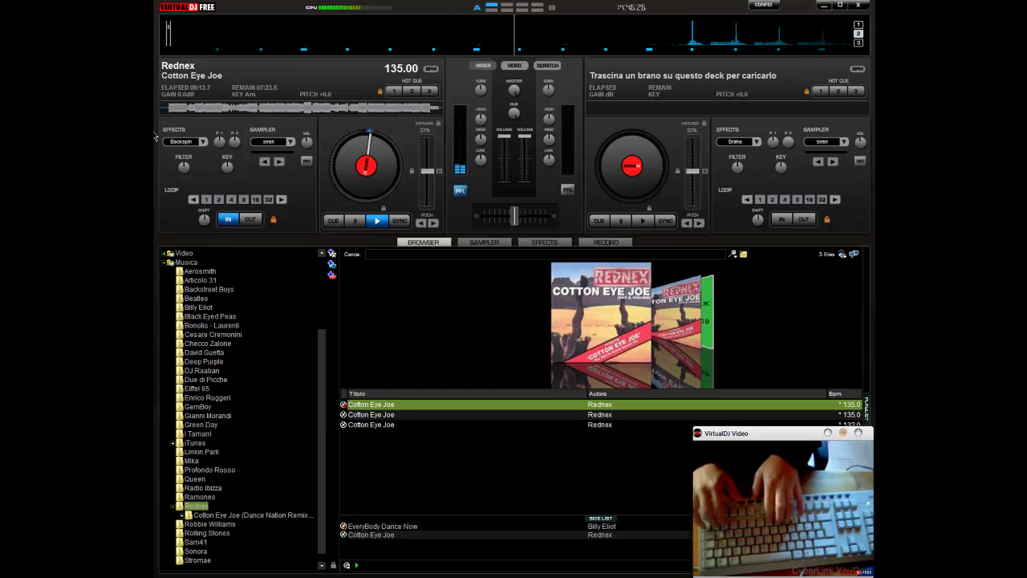
{"action": "key", "text": "2"}
{"action": "key", "text": "1"}
{"action": "key", "text": "1"}
{"action": "key", "text": "1"}
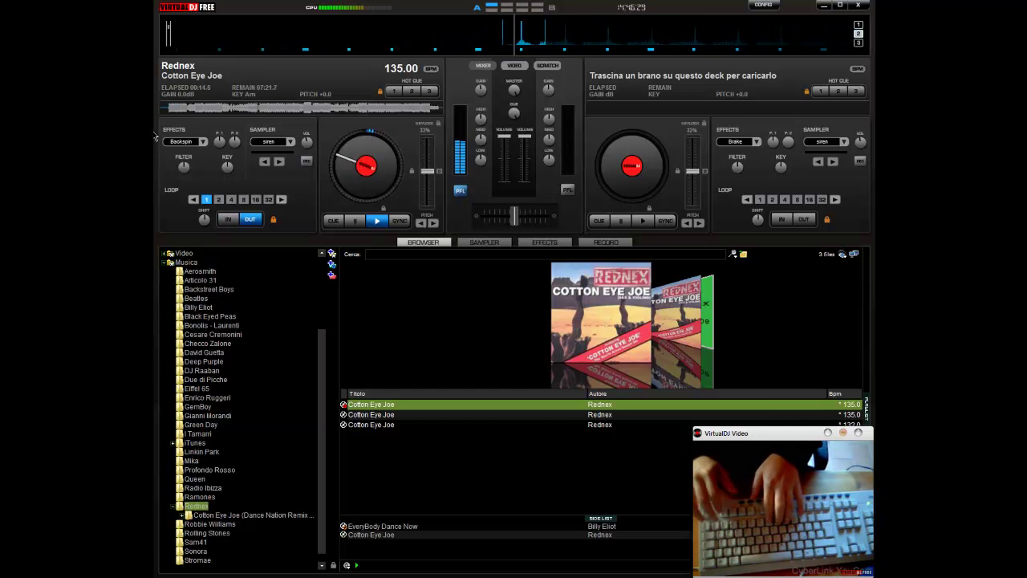
{"action": "key", "text": "1"}
{"action": "key", "text": "2"}
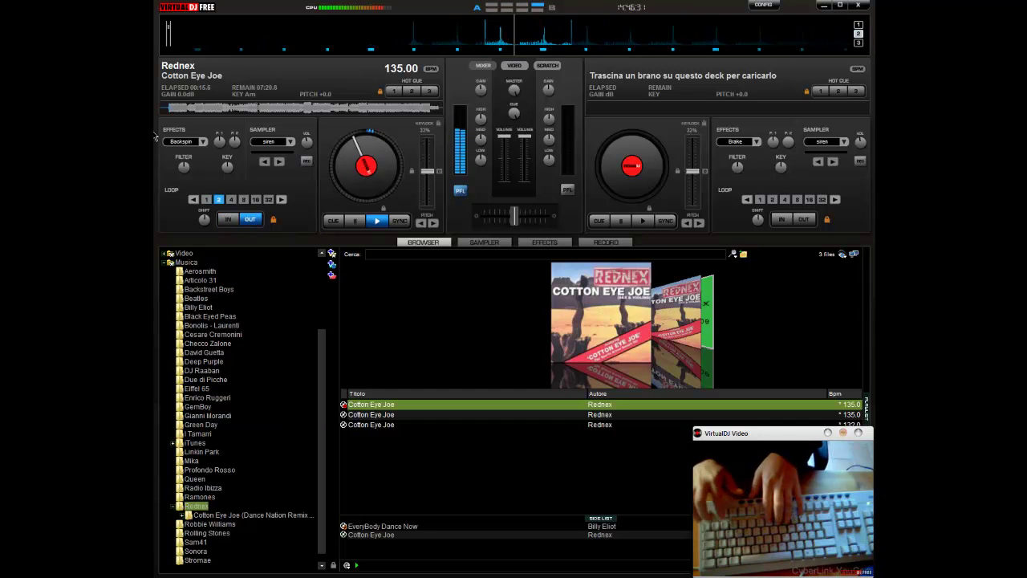
{"action": "key", "text": "2"}
{"action": "key", "text": "1"}
{"action": "key", "text": "1"}
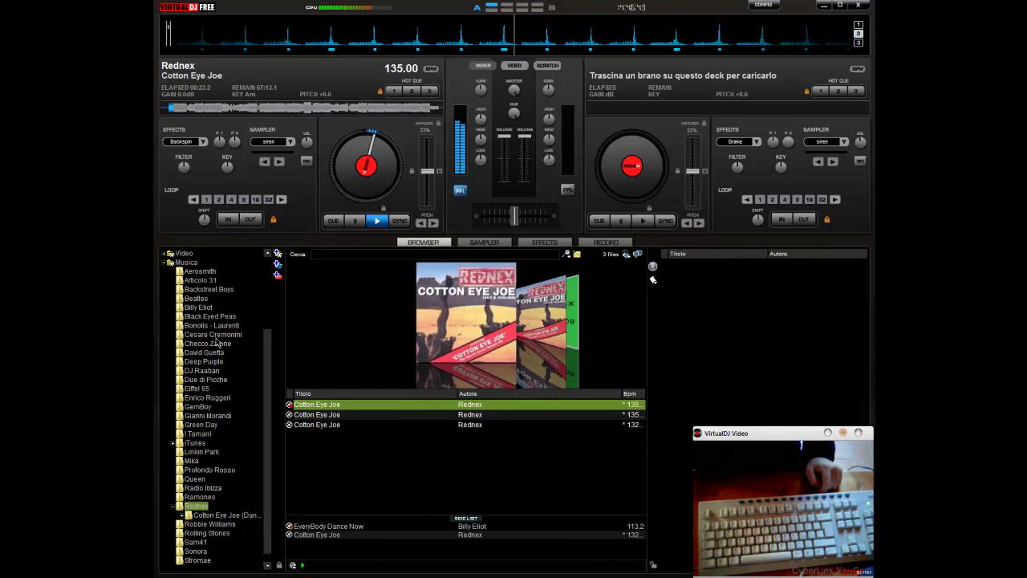
Hide the playlist side panel and show the list of video effects
{"action": "mouse_move", "coordinate": [867, 303]}
{"action": "left_click", "coordinate": [554, 254]}
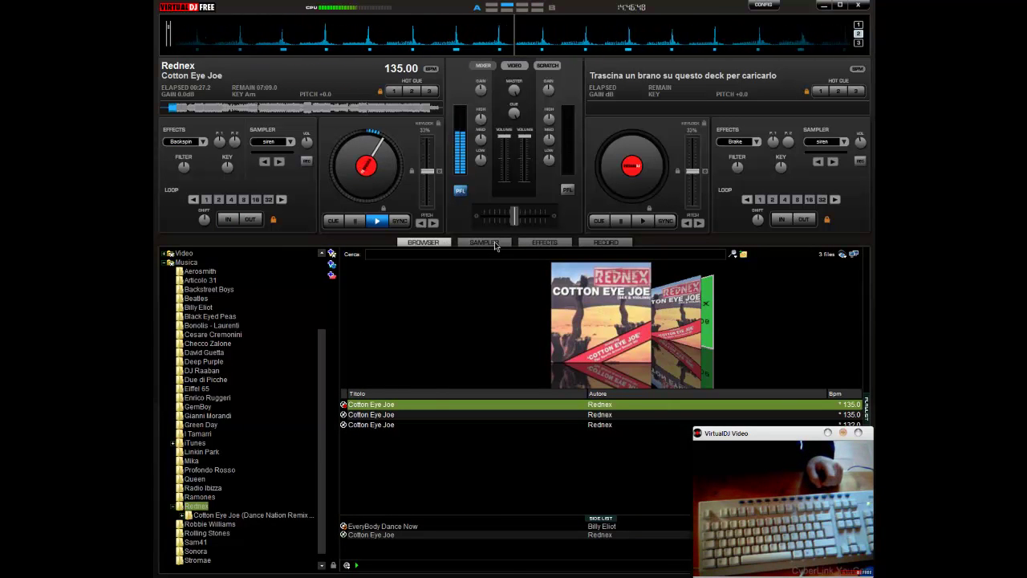
{"action": "left_click", "coordinate": [544, 241]}
{"action": "left_click", "coordinate": [249, 255]}
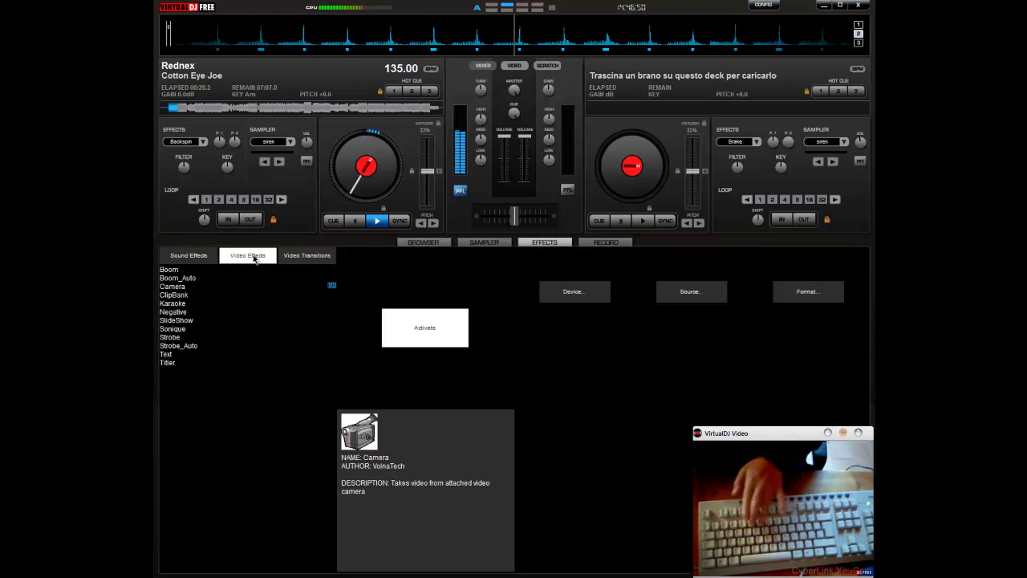
Create one-beat and two-beat loops on the left deck while the video effects list stays open
{"action": "key", "text": "1"}
{"action": "key", "text": "2"}
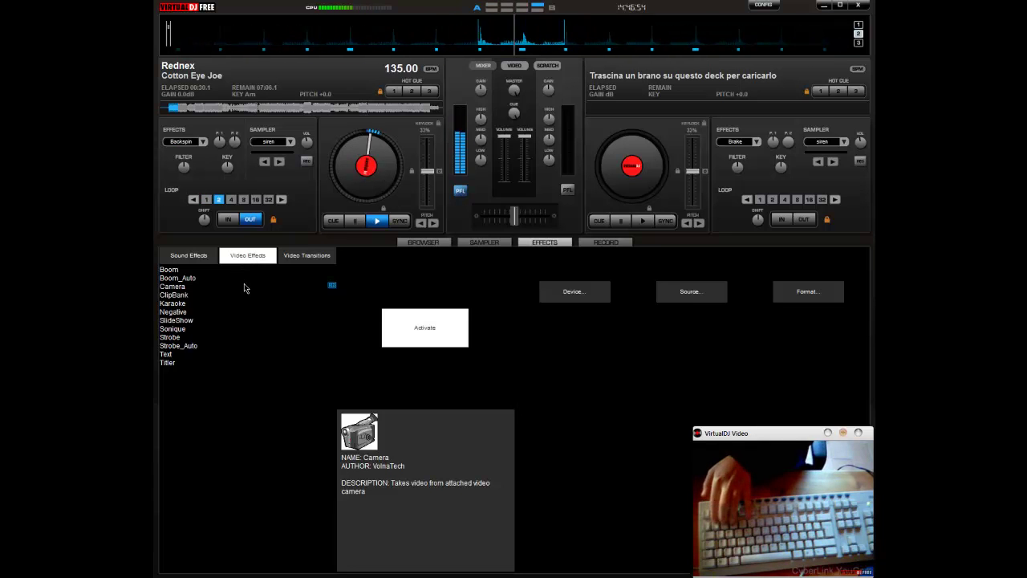
{"action": "key", "text": "2"}
{"action": "key", "text": "1"}
{"action": "key", "text": "2"}
{"action": "key", "text": "1"}
{"action": "key", "text": "1"}
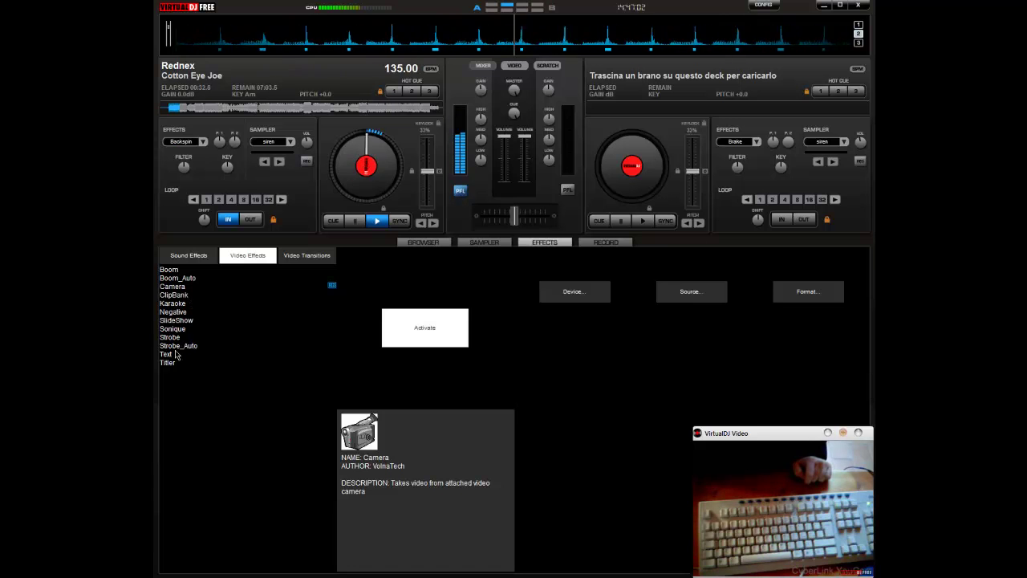
{"action": "key", "text": "1"}
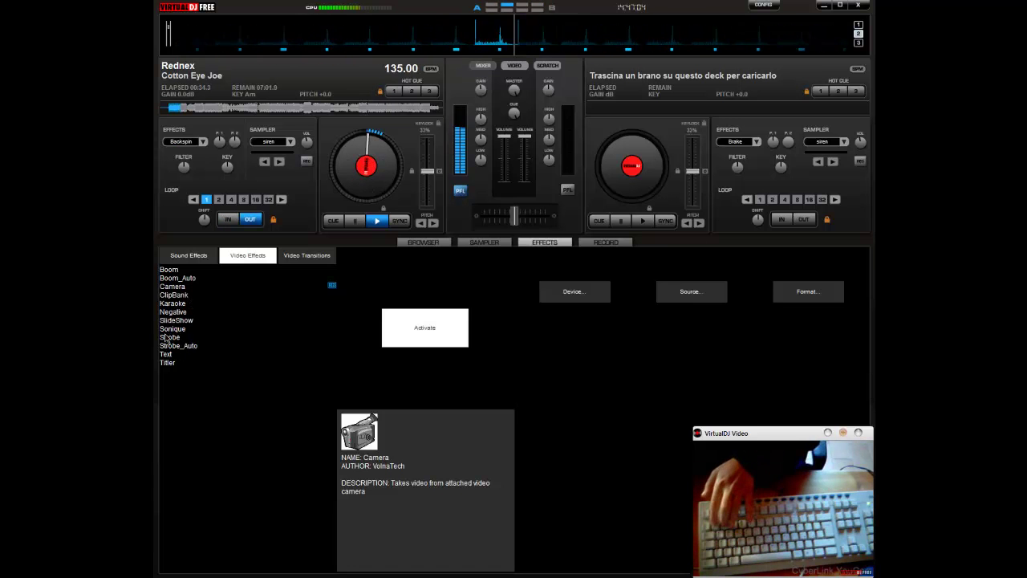
{"action": "key", "text": "1"}
Activate the Karaoke video effect, enter Rednex as the singer of Cotton Eye Joe and close the Karaoke window
{"action": "left_click", "coordinate": [173, 303]}
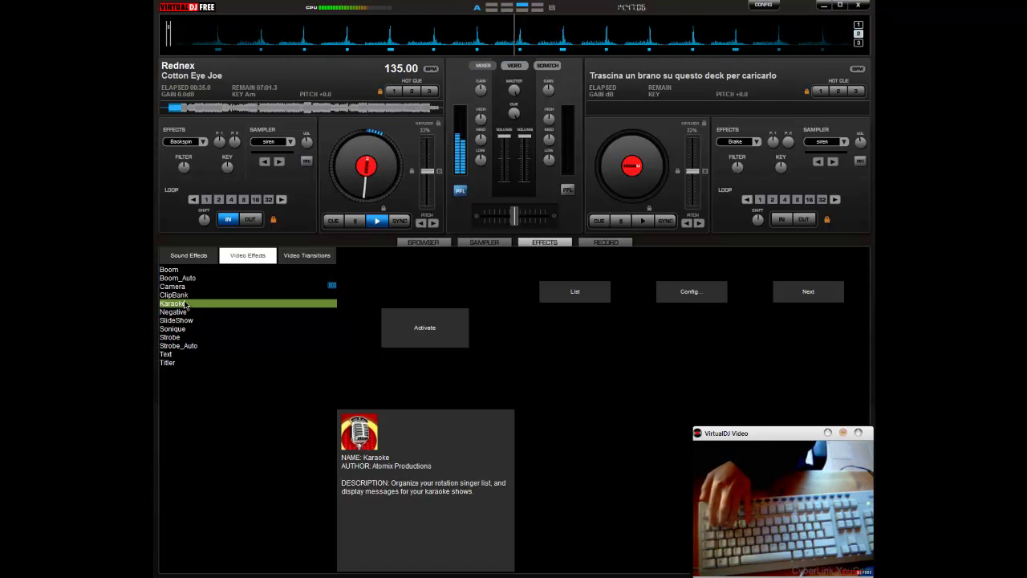
{"action": "left_click", "coordinate": [403, 329]}
{"action": "left_click_drag", "start_coordinate": [221, 18], "coordinate": [264, 190]}
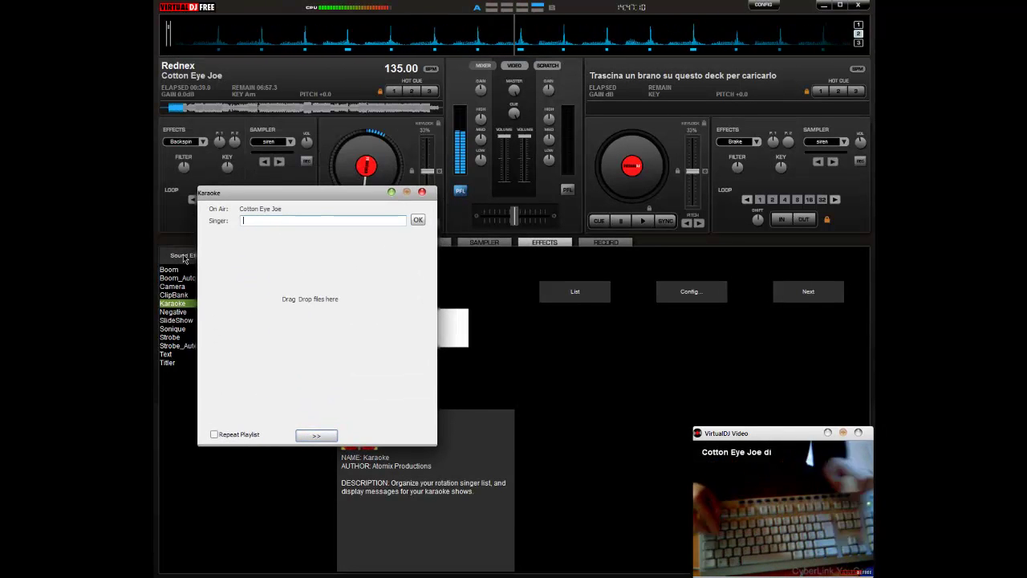
{"action": "type", "text": "Redne"}
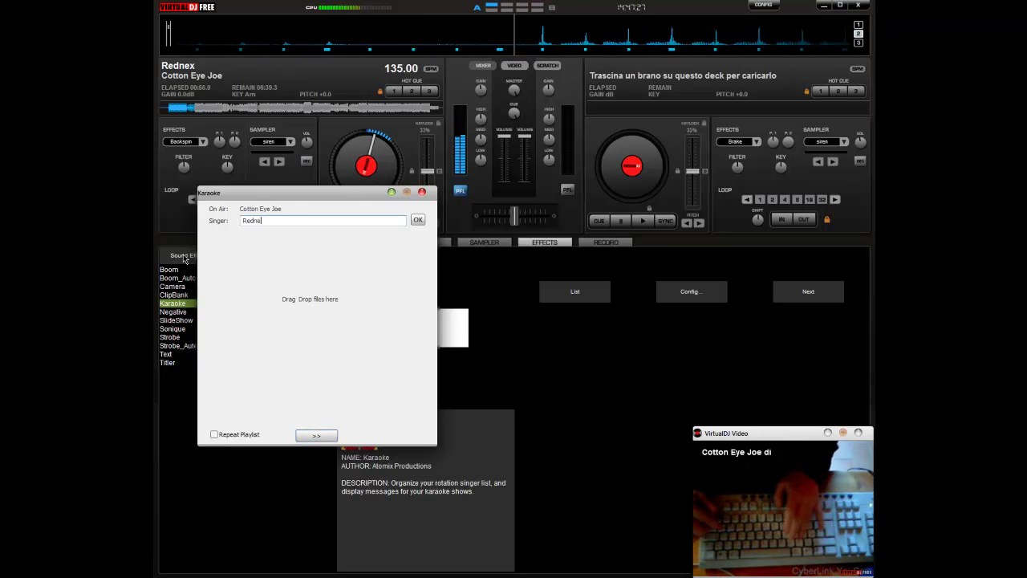
{"action": "type", "text": "x"}
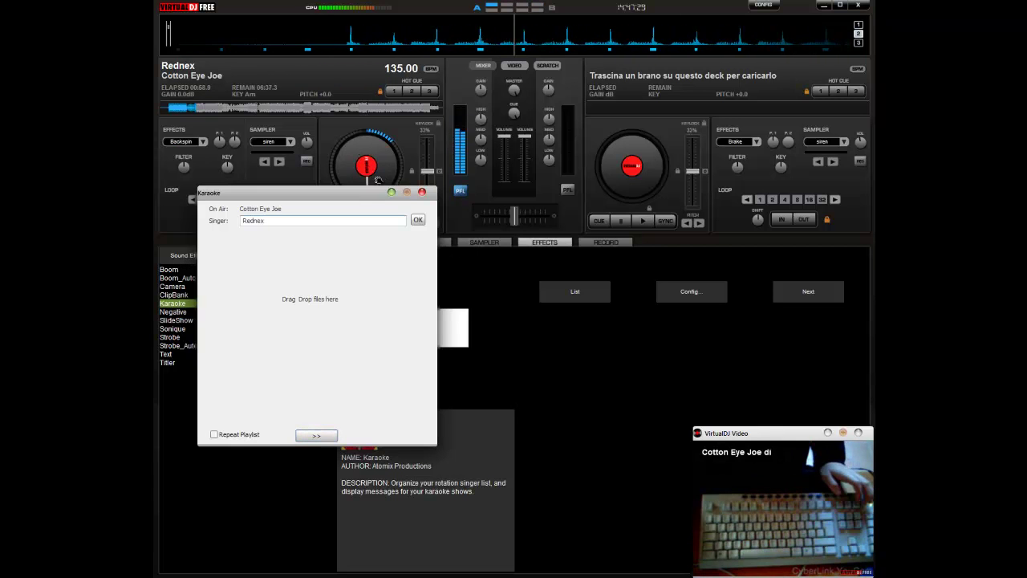
{"action": "left_click", "coordinate": [419, 220]}
{"action": "left_click", "coordinate": [422, 192]}
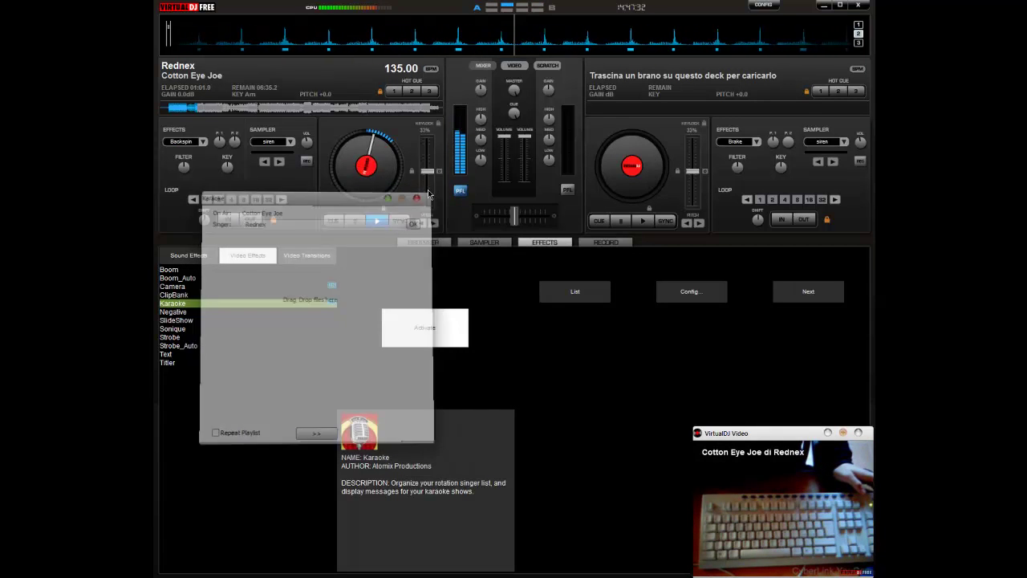
Loop Cotton Eye Joe in one-beat and two-beat lengths and return to the track browser
{"action": "key", "text": "1"}
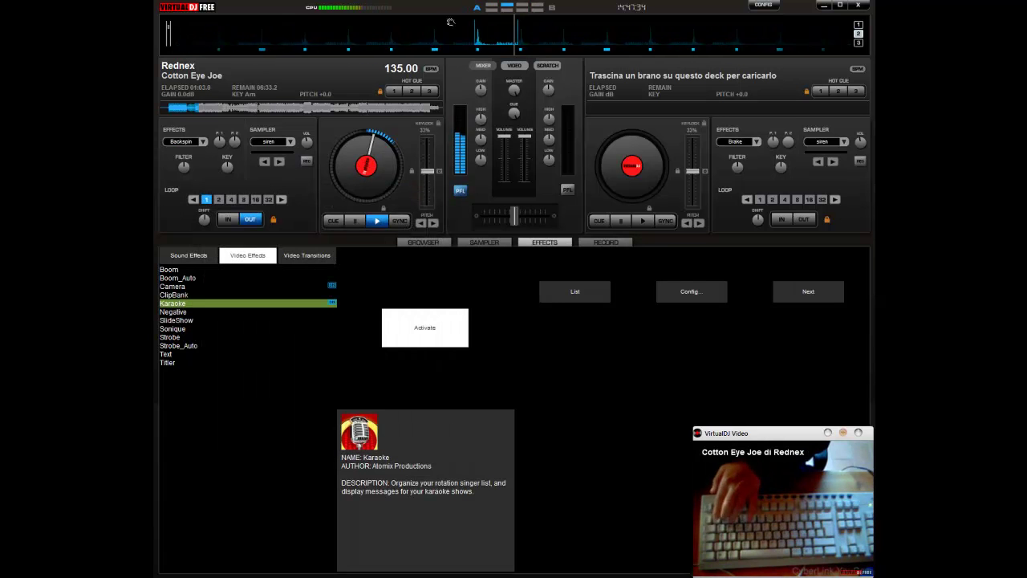
{"action": "left_click", "coordinate": [427, 244]}
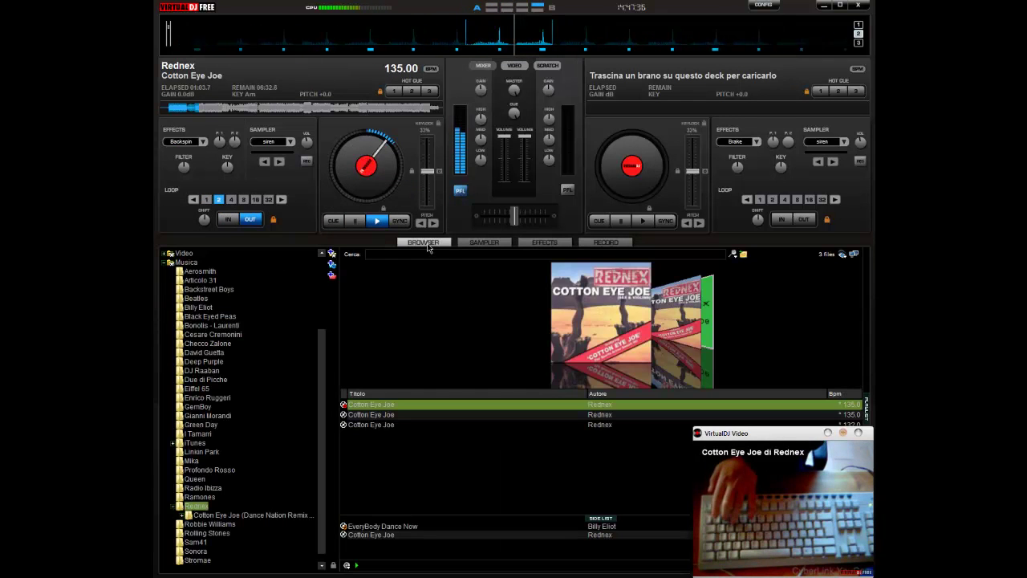
{"action": "key", "text": "2"}
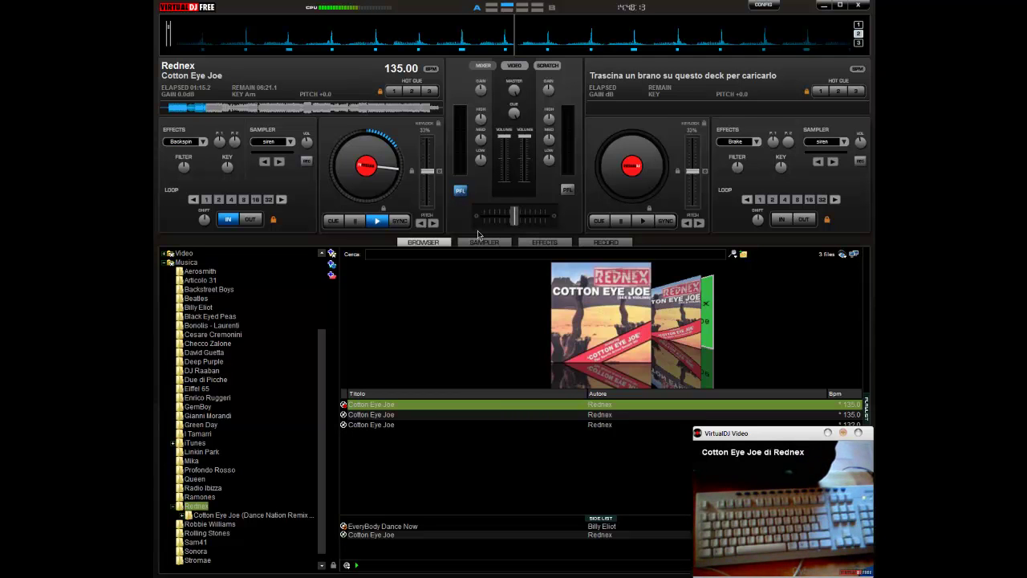
Show the sound effects, activate the backspin effect on Deck 1 and turn it off again
{"action": "left_click", "coordinate": [558, 241]}
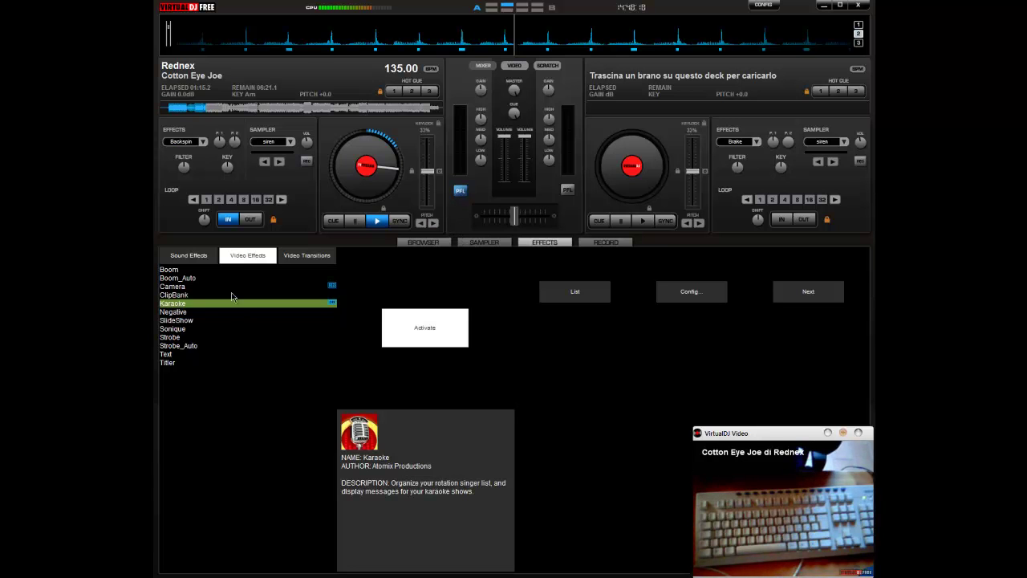
{"action": "left_click", "coordinate": [196, 257]}
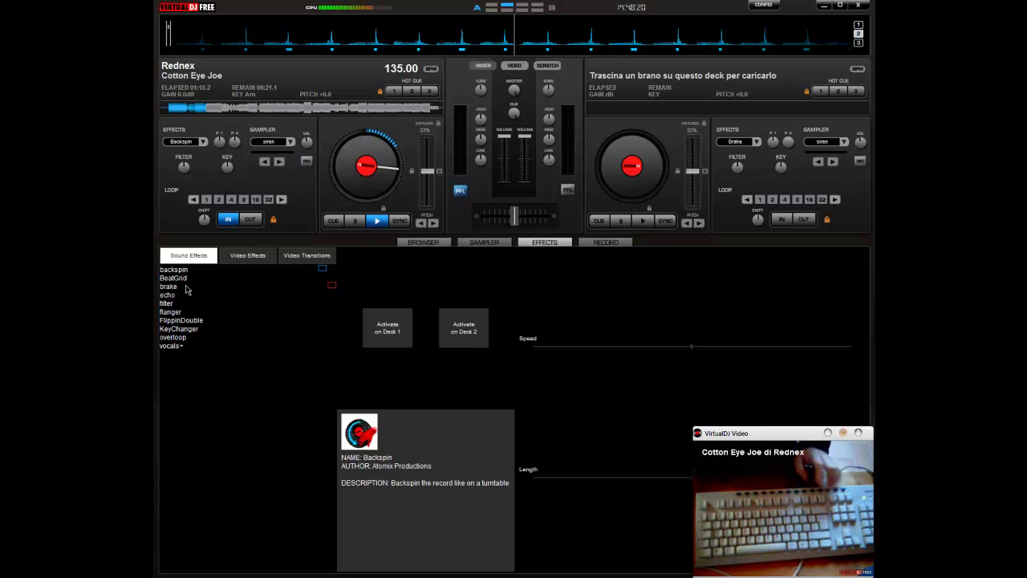
{"action": "left_click", "coordinate": [180, 270]}
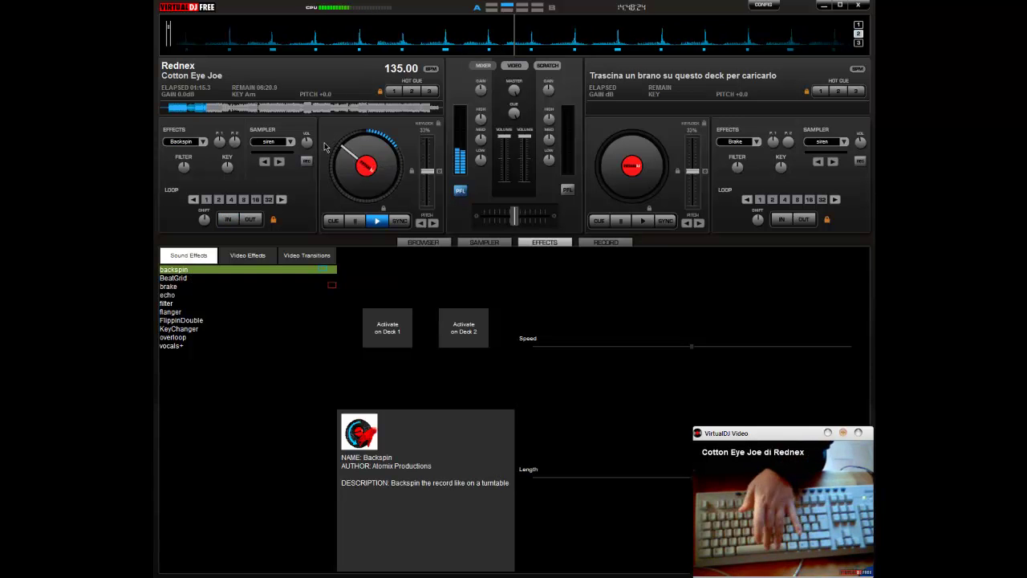
{"action": "left_click", "coordinate": [389, 330]}
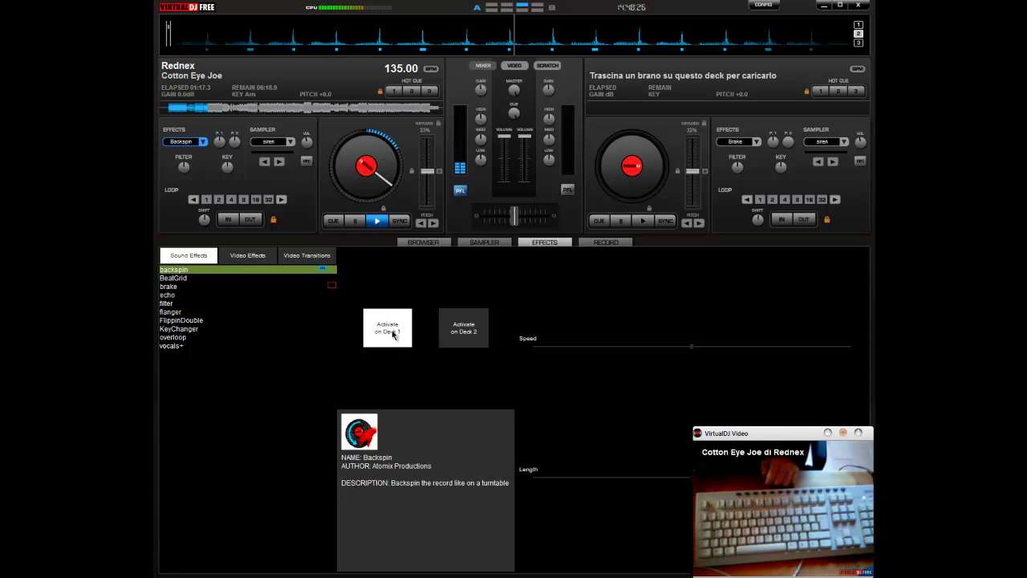
{"action": "left_click", "coordinate": [392, 331]}
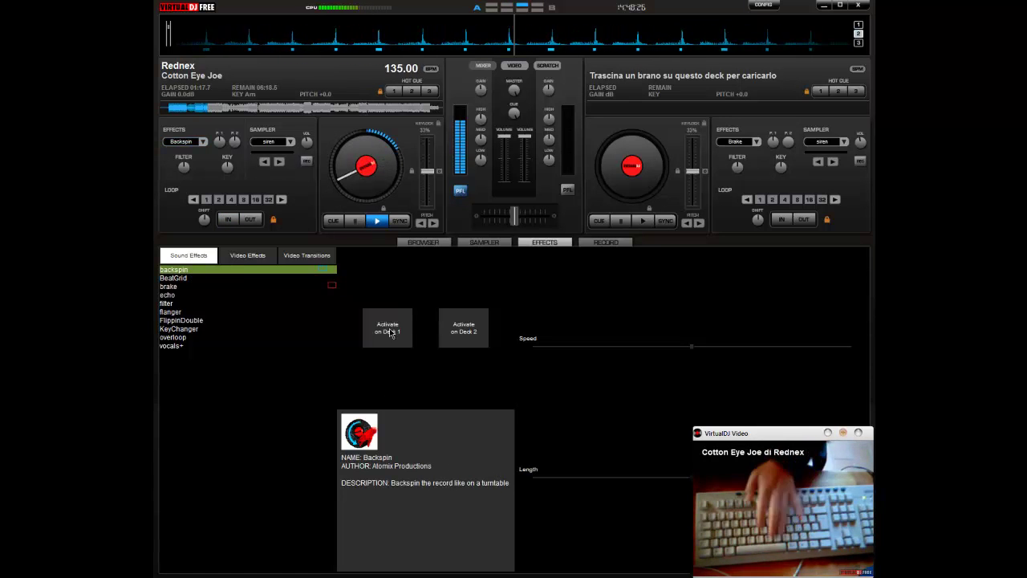
Look at the KeyChanger effect, and activate the FlippinDouble sound effect on Deck 1
{"action": "left_click", "coordinate": [188, 331]}
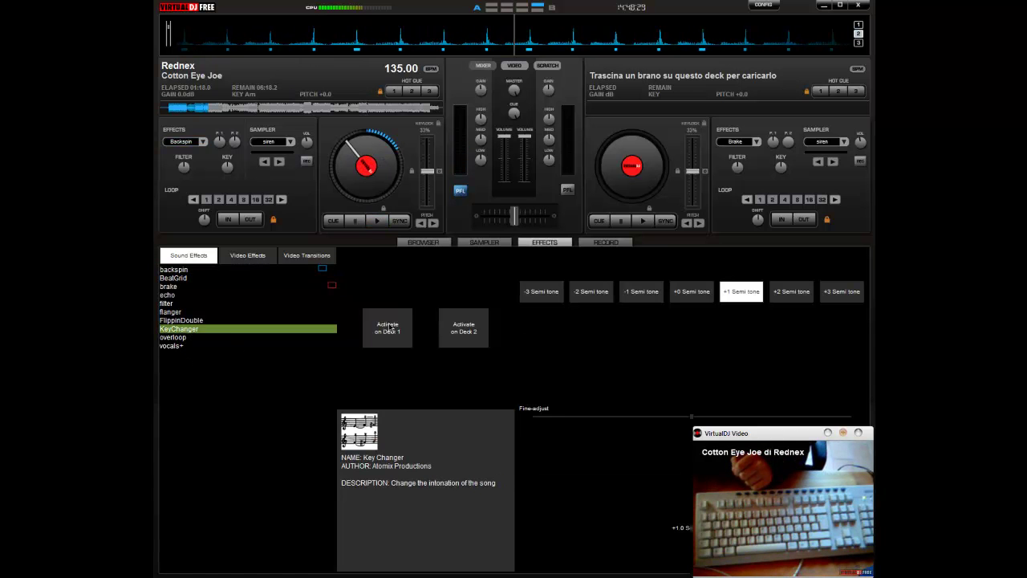
{"action": "left_click", "coordinate": [233, 321]}
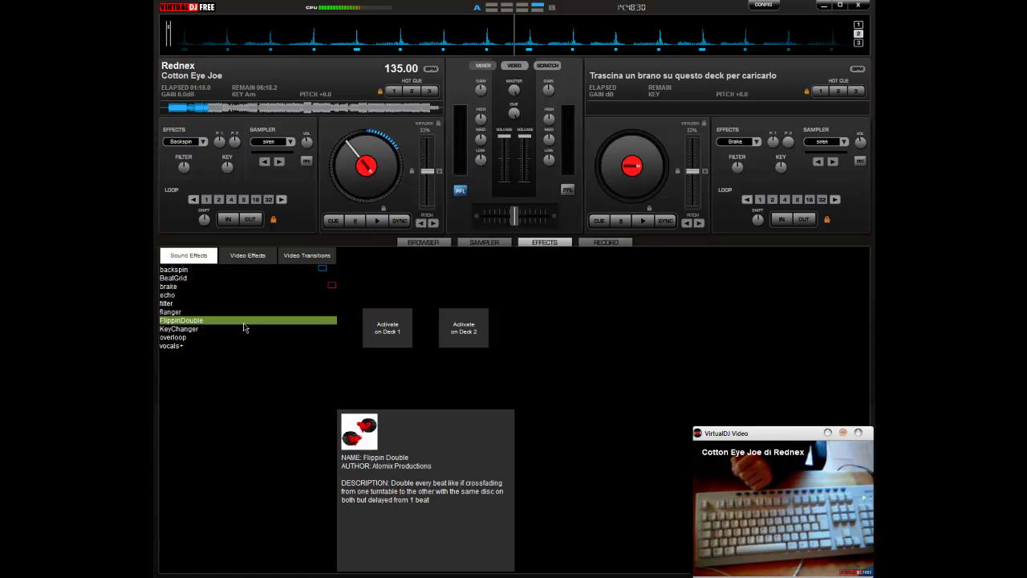
{"action": "left_click", "coordinate": [385, 342]}
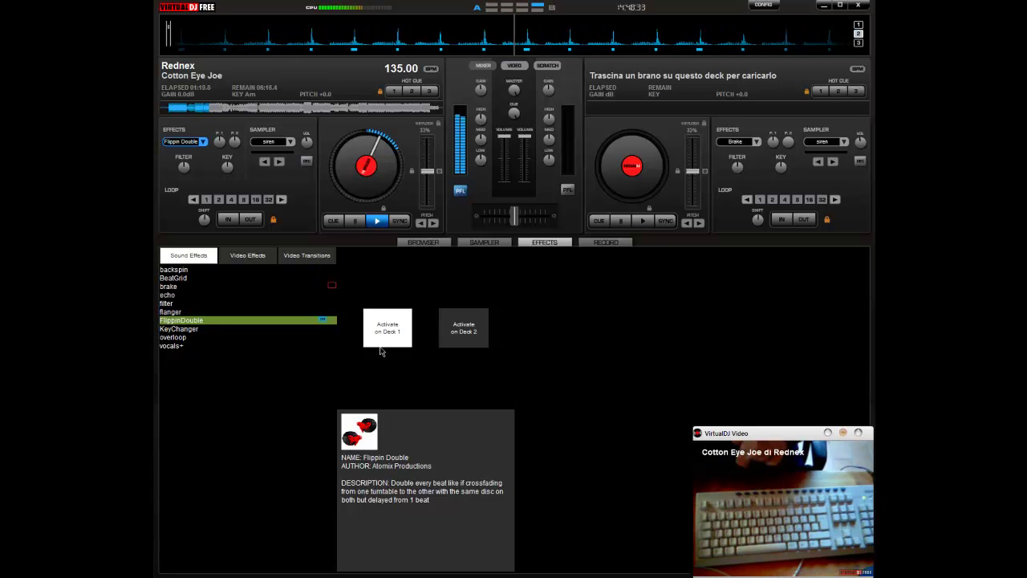
Turn off FlippinDouble on Deck 1 and activate the flanger sound effect there instead
{"action": "left_click", "coordinate": [384, 343]}
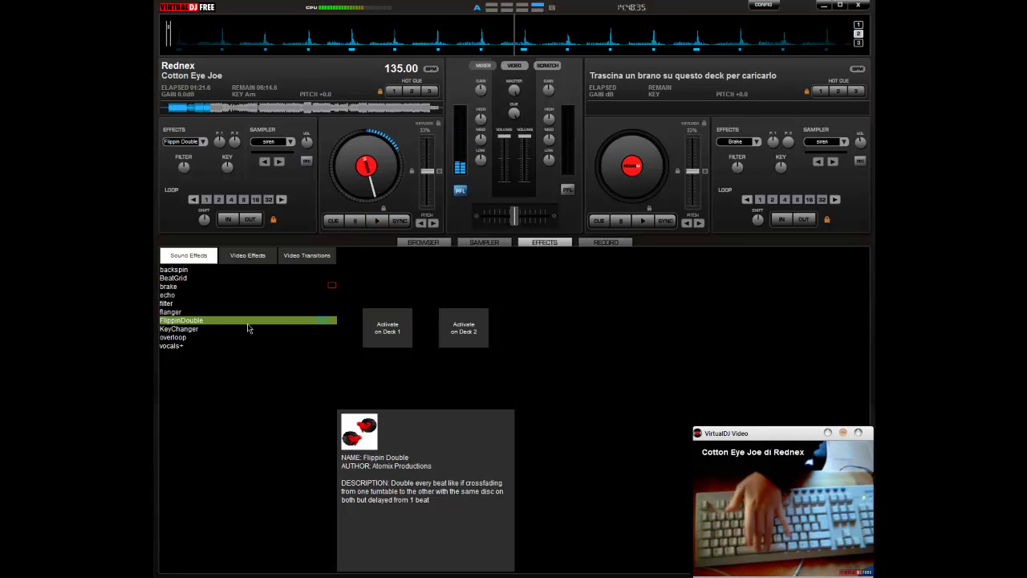
{"action": "left_click", "coordinate": [226, 312]}
{"action": "left_click", "coordinate": [389, 332]}
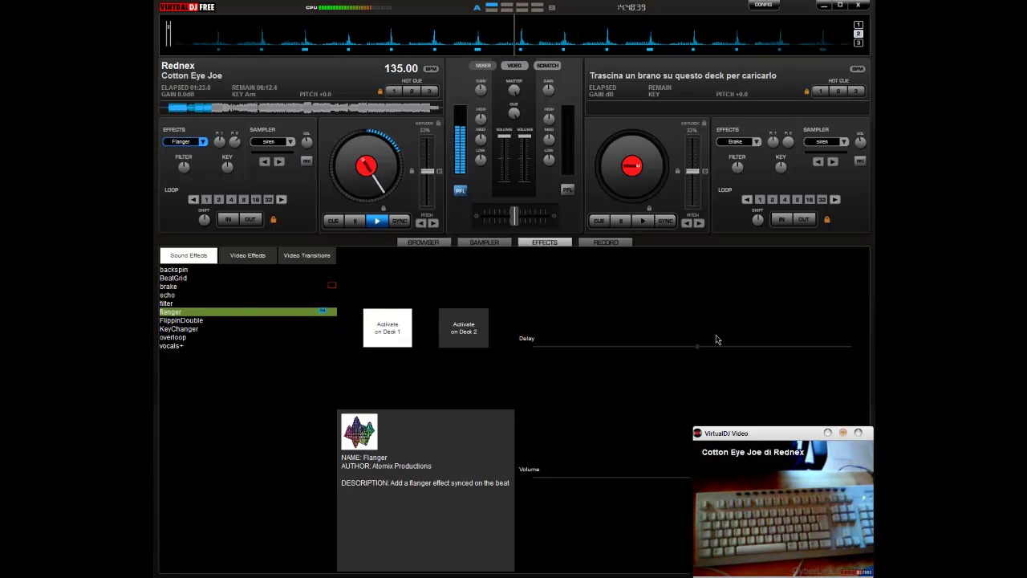
Raise the flanger's Delay slightly and shift the VirtualDJ Video window a little up and to the left
{"action": "left_click_drag", "start_coordinate": [699, 346], "coordinate": [721, 351]}
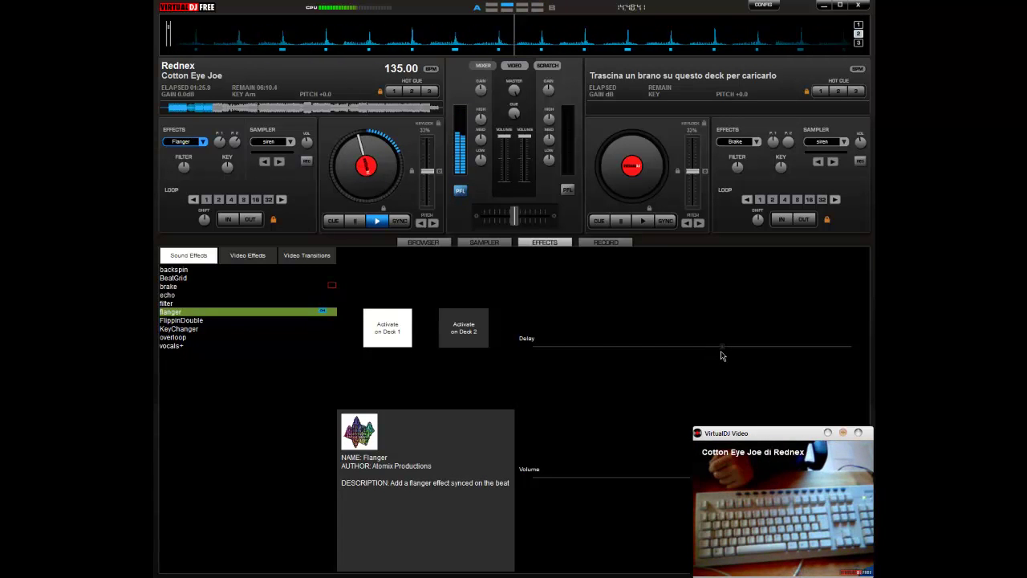
{"action": "left_click_drag", "start_coordinate": [772, 443], "coordinate": [741, 428]}
{"action": "left_click", "coordinate": [738, 480]}
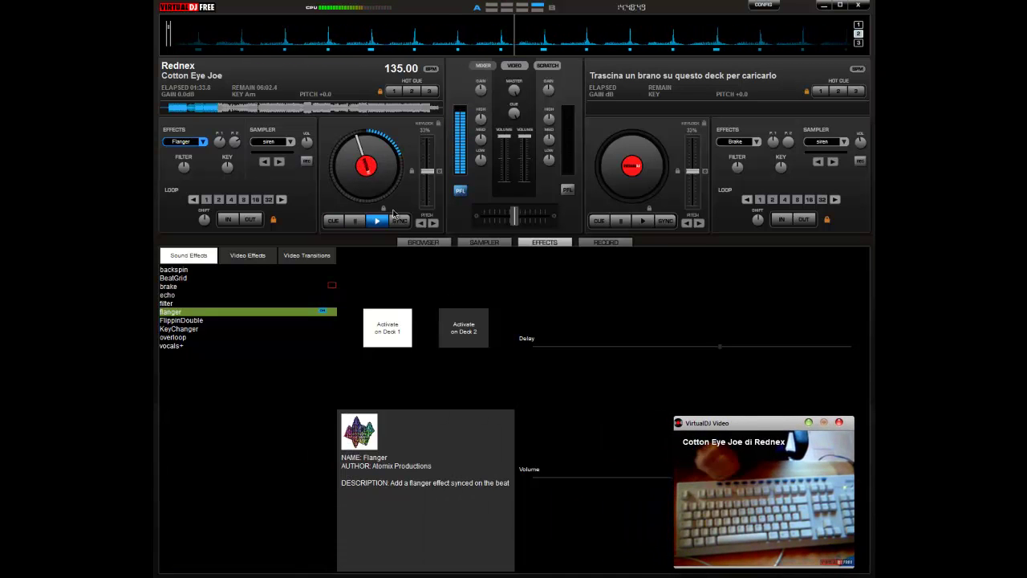
Go back to the flanger effect and turn it off on Deck 1
{"action": "left_click", "coordinate": [190, 323]}
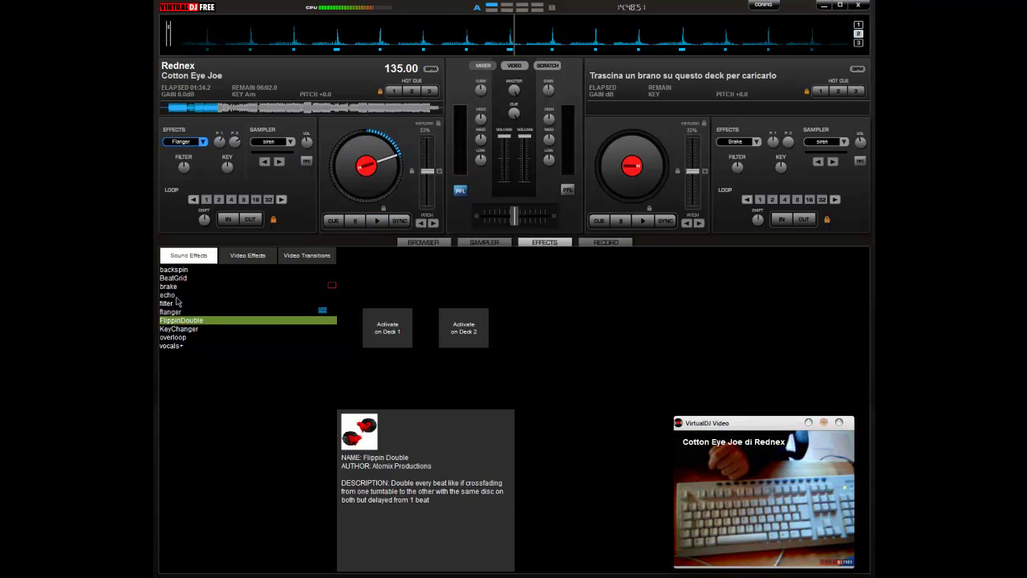
{"action": "left_click", "coordinate": [183, 296]}
{"action": "left_click", "coordinate": [331, 313]}
{"action": "left_click", "coordinate": [388, 327]}
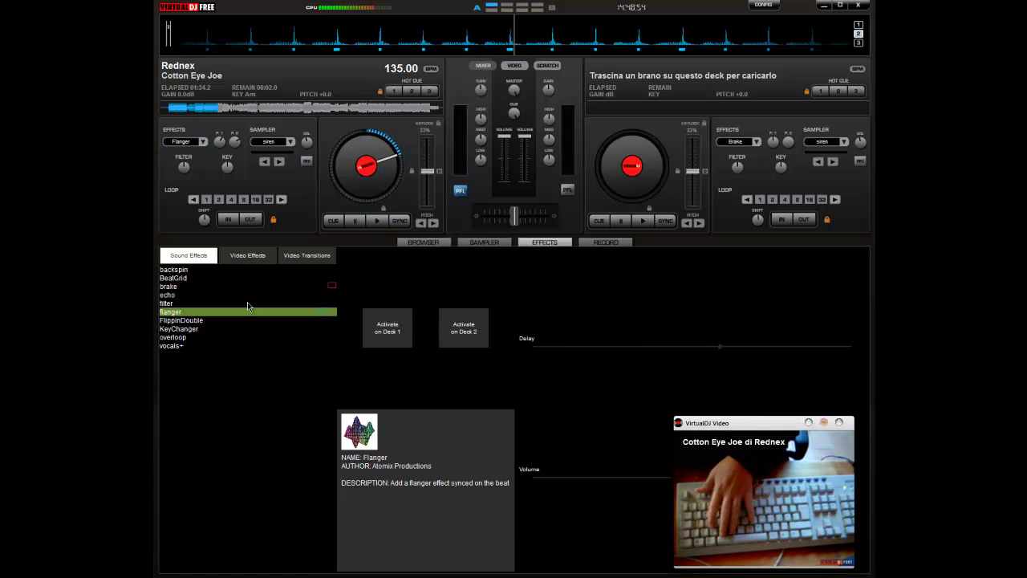
Activate the filter effect on Deck 1, reshape its TK Filter curve with the peaks farther apart, and switch the effect off
{"action": "left_click", "coordinate": [305, 303]}
{"action": "left_click", "coordinate": [260, 294]}
{"action": "left_click", "coordinate": [289, 304]}
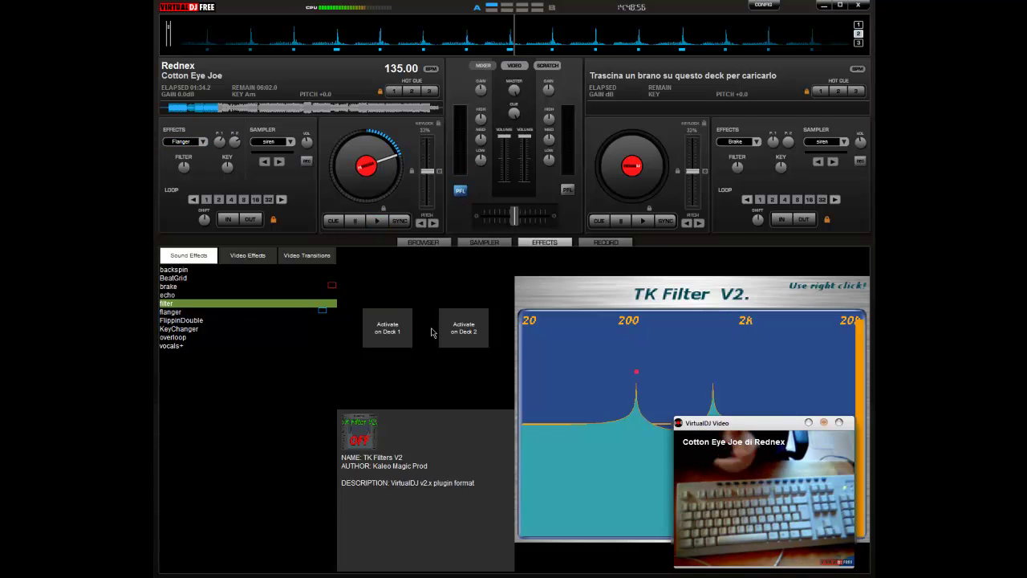
{"action": "left_click", "coordinate": [388, 328]}
{"action": "left_click_drag", "start_coordinate": [673, 406], "coordinate": [599, 511]}
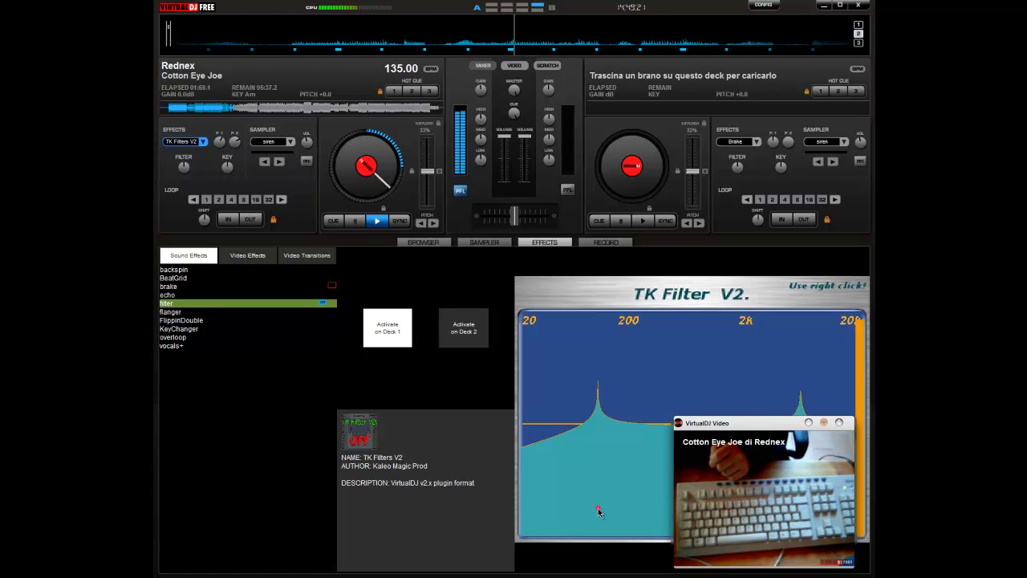
{"action": "left_click", "coordinate": [387, 331]}
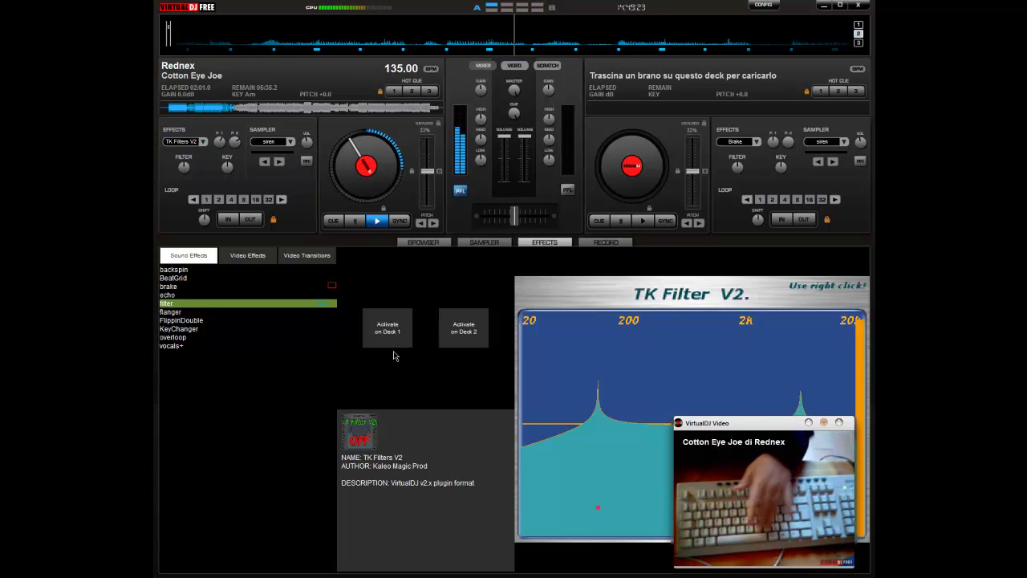
Activate the echo sound effect on Deck 1 and turn it off again
{"action": "left_click", "coordinate": [163, 286]}
{"action": "left_click", "coordinate": [166, 294]}
{"action": "left_click", "coordinate": [379, 324]}
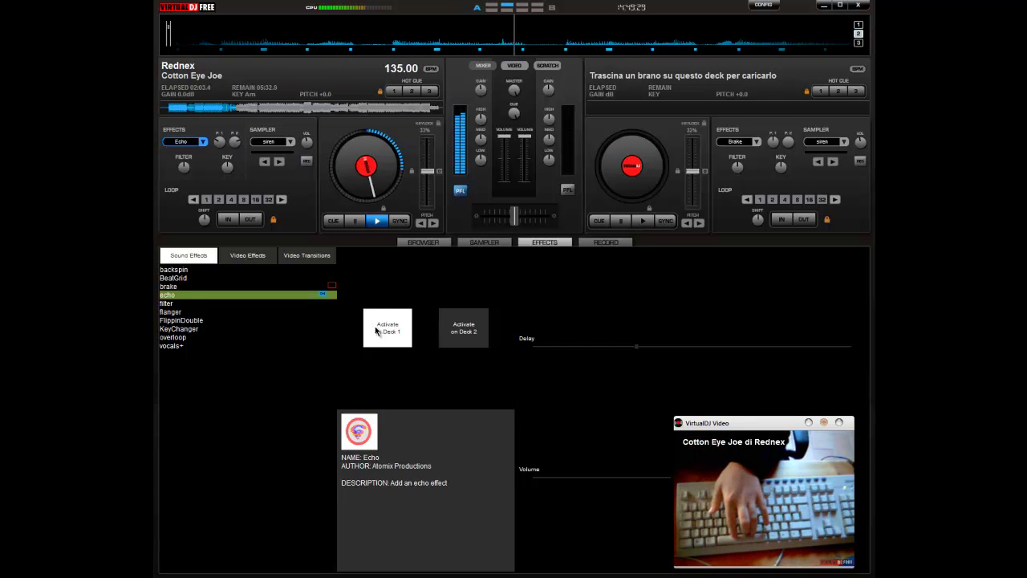
{"action": "left_click", "coordinate": [376, 330]}
Toggle the brake sound effect on Deck 1 a few times, leaving it switched off
{"action": "key", "text": "Up"}
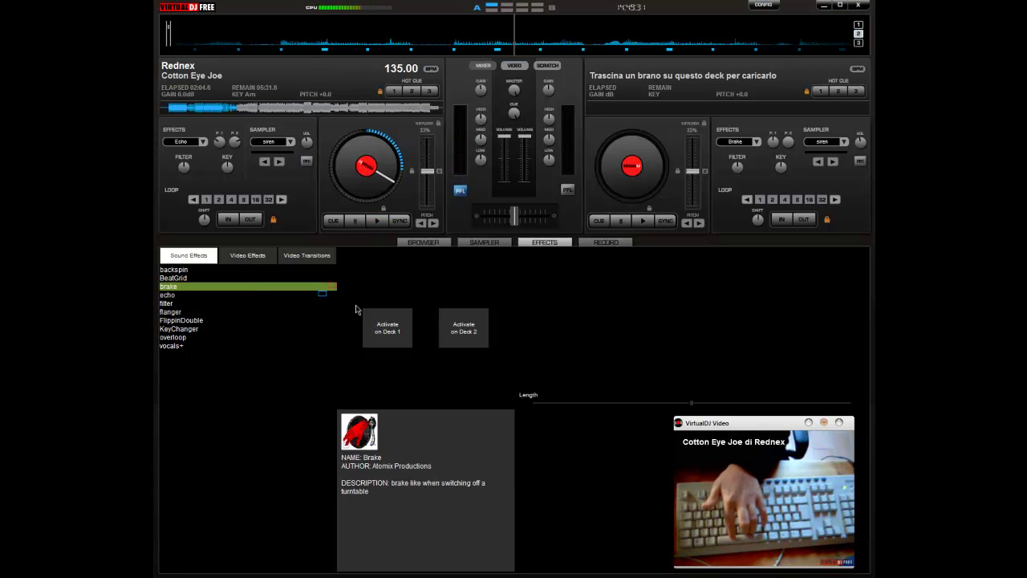
{"action": "left_click", "coordinate": [388, 319]}
{"action": "left_click", "coordinate": [389, 318]}
{"action": "left_click", "coordinate": [389, 319]}
{"action": "left_click", "coordinate": [389, 319]}
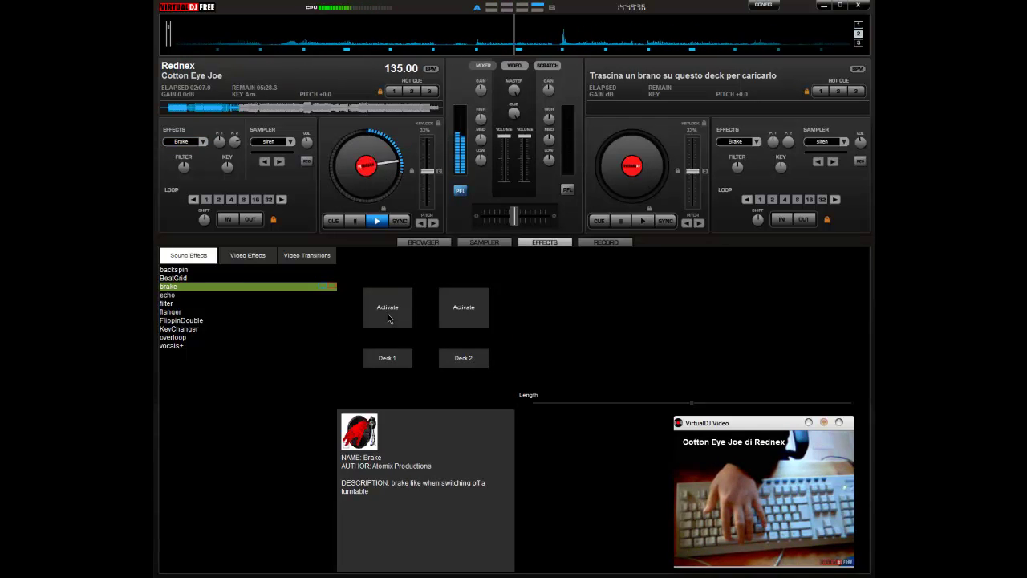
Try the BeatGrid sound effect on Deck 1 and redraw its pattern by toggling cells across all four rows of the grid
{"action": "left_click", "coordinate": [173, 278]}
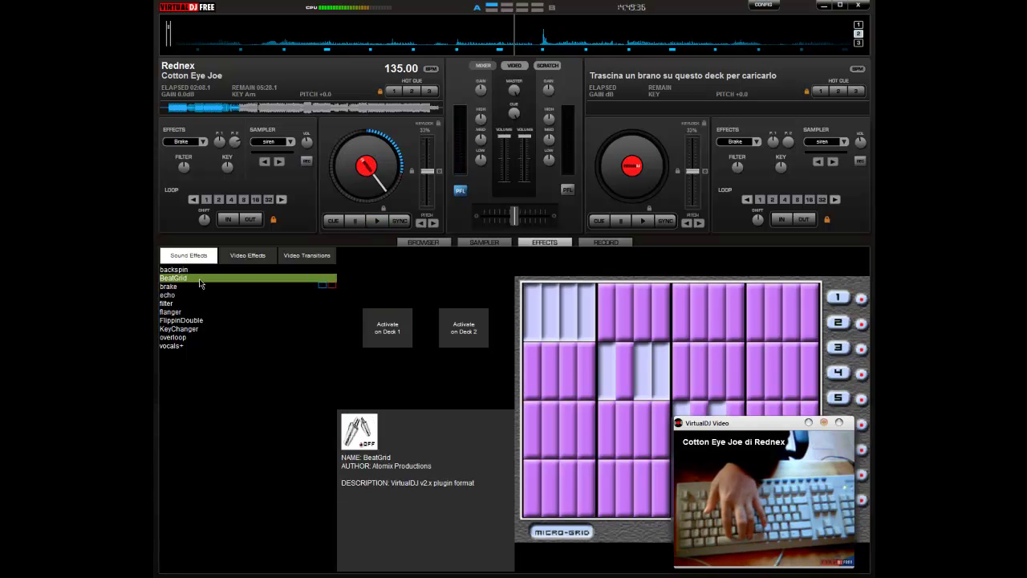
{"action": "left_click", "coordinate": [384, 328]}
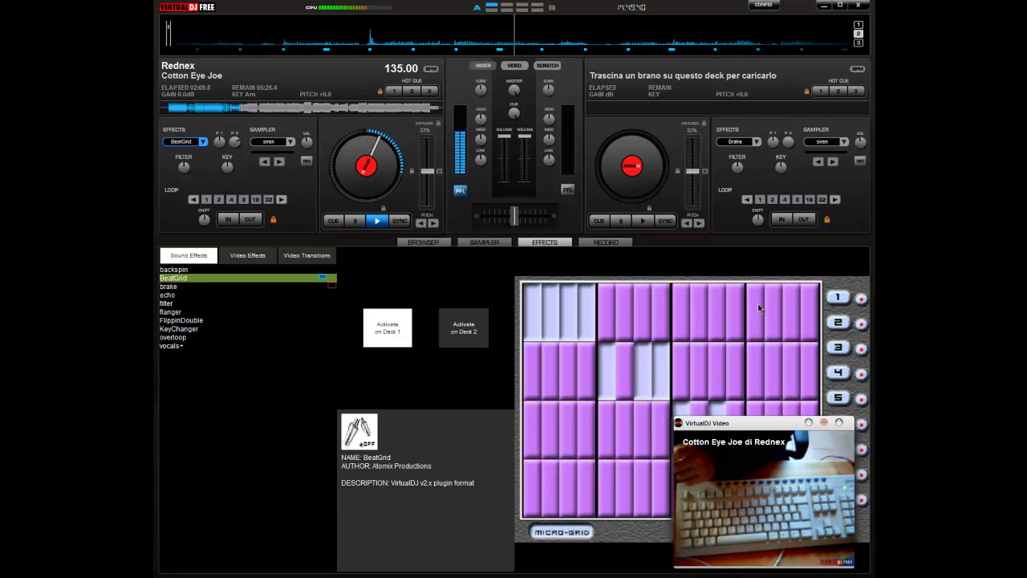
{"action": "left_click", "coordinate": [661, 321]}
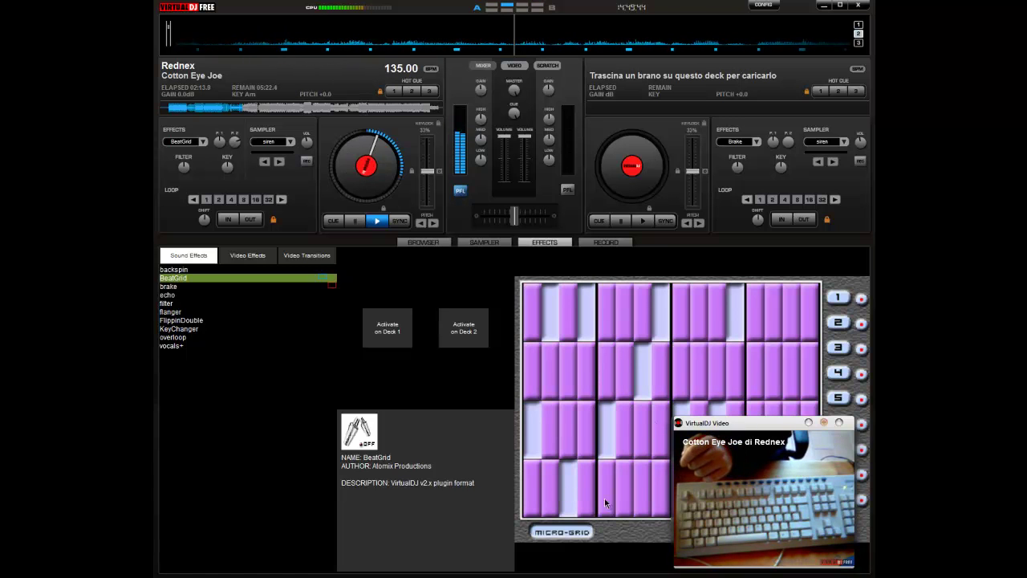
{"action": "left_click", "coordinate": [787, 362]}
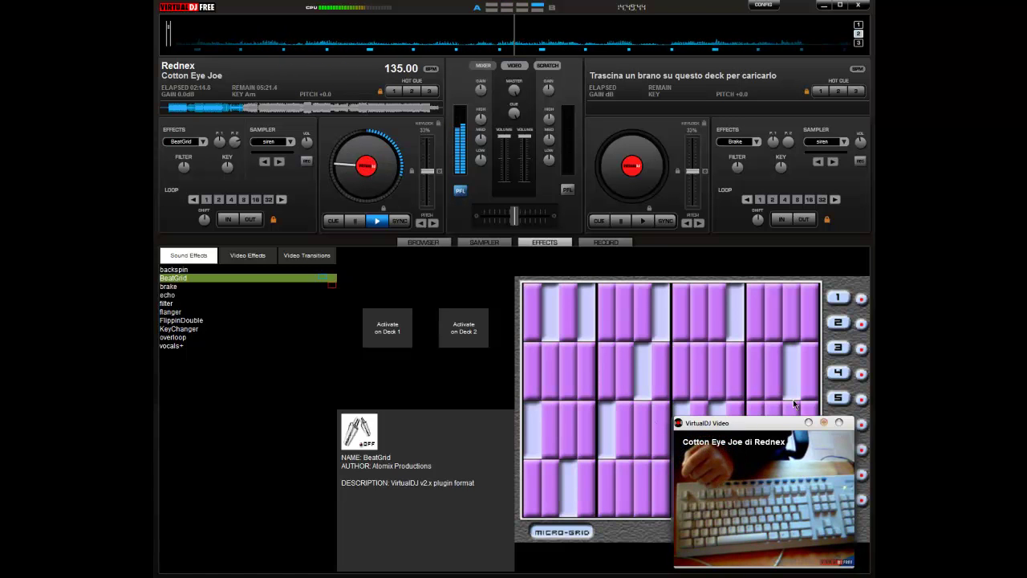
{"action": "left_click", "coordinate": [716, 381]}
{"action": "left_click", "coordinate": [538, 378]}
{"action": "left_click", "coordinate": [571, 376]}
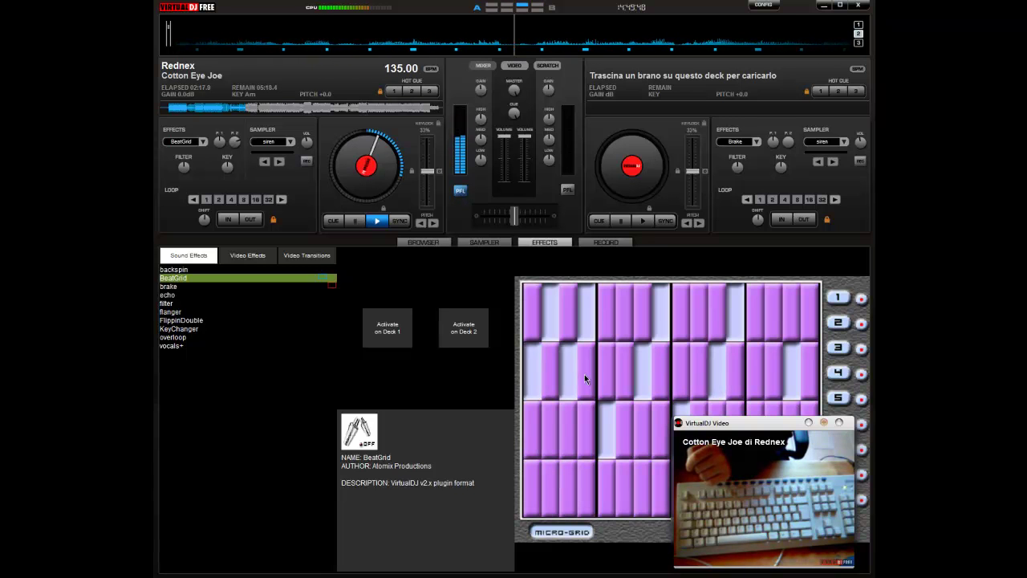
{"action": "left_click", "coordinate": [590, 382]}
{"action": "left_click_drag", "start_coordinate": [627, 492], "coordinate": [665, 492]}
{"action": "left_click_drag", "start_coordinate": [681, 375], "coordinate": [732, 378]}
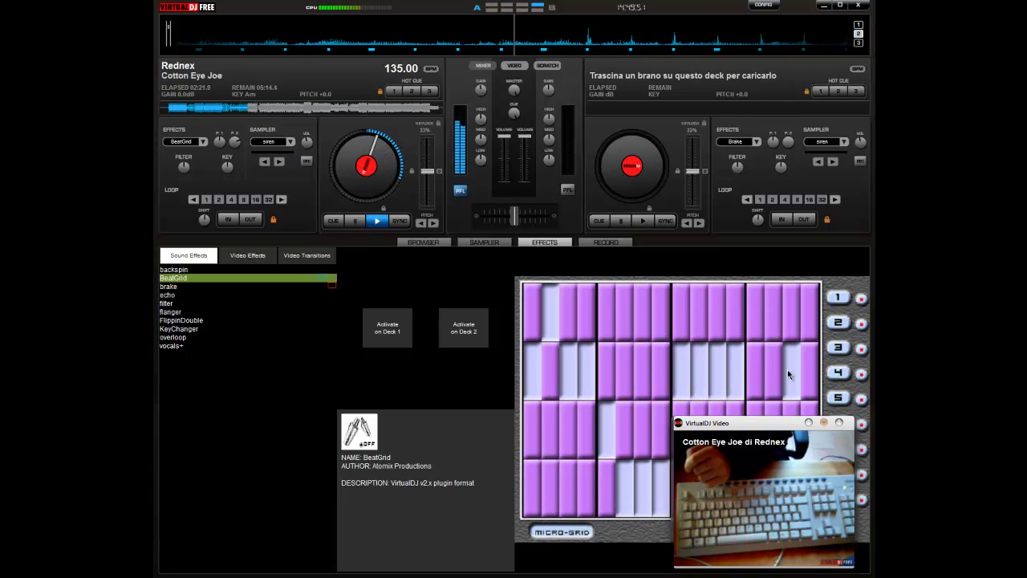
{"action": "left_click_drag", "start_coordinate": [771, 410], "coordinate": [807, 412]}
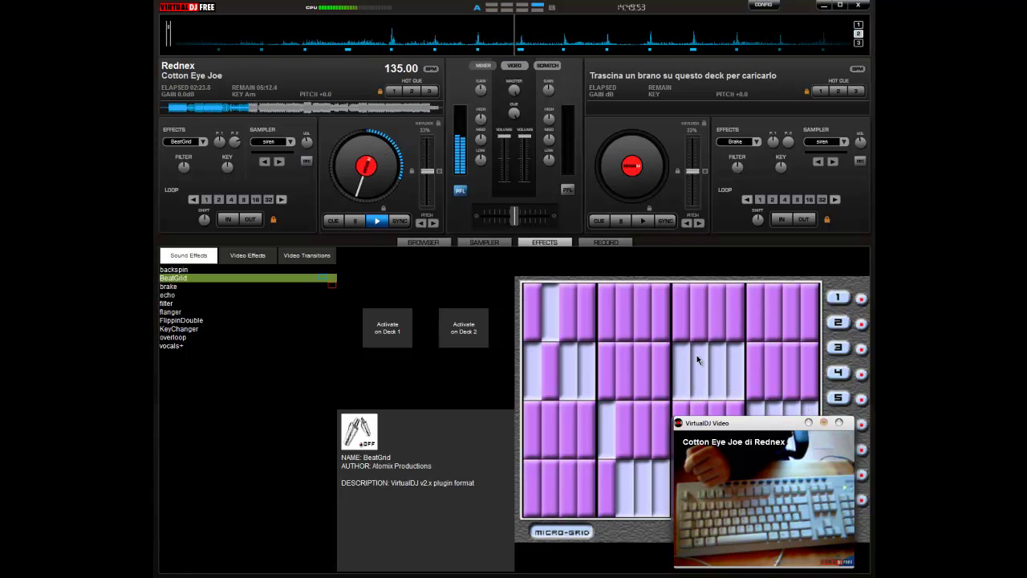
Switch BeatGrid on, off and on again on Deck 1 to hear the edited pattern
{"action": "left_click", "coordinate": [399, 337]}
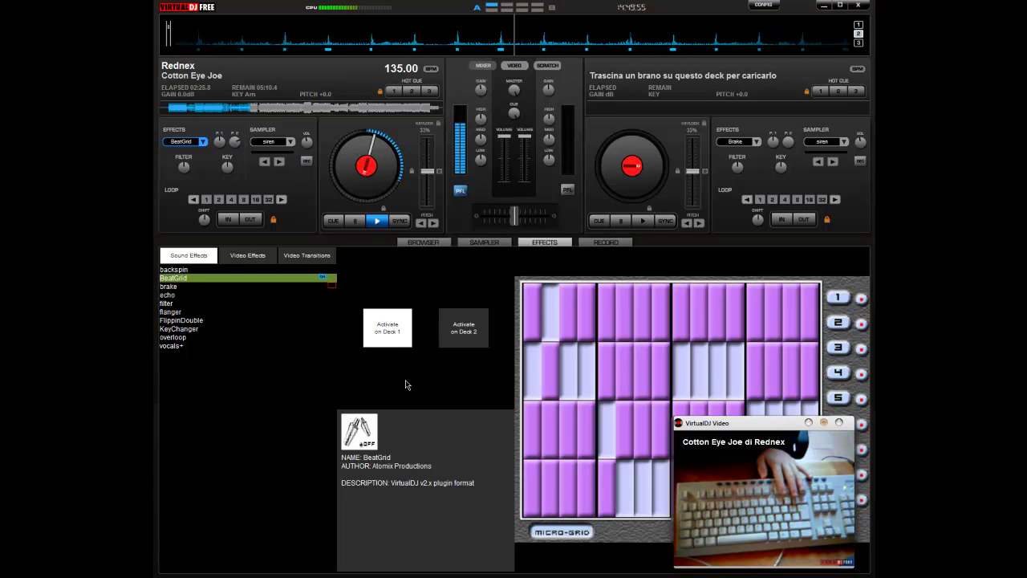
{"action": "left_click", "coordinate": [399, 336]}
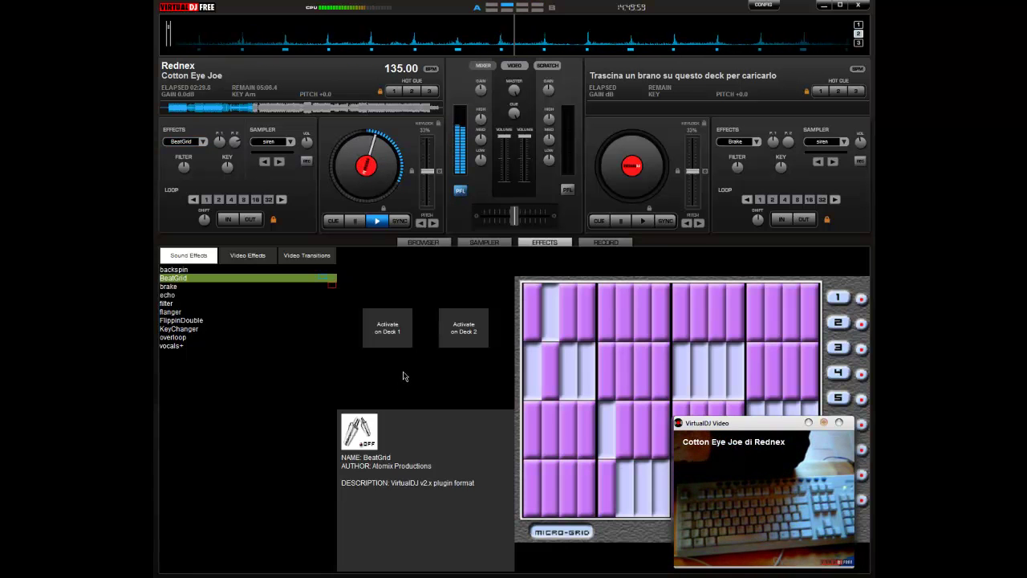
{"action": "left_click", "coordinate": [389, 329]}
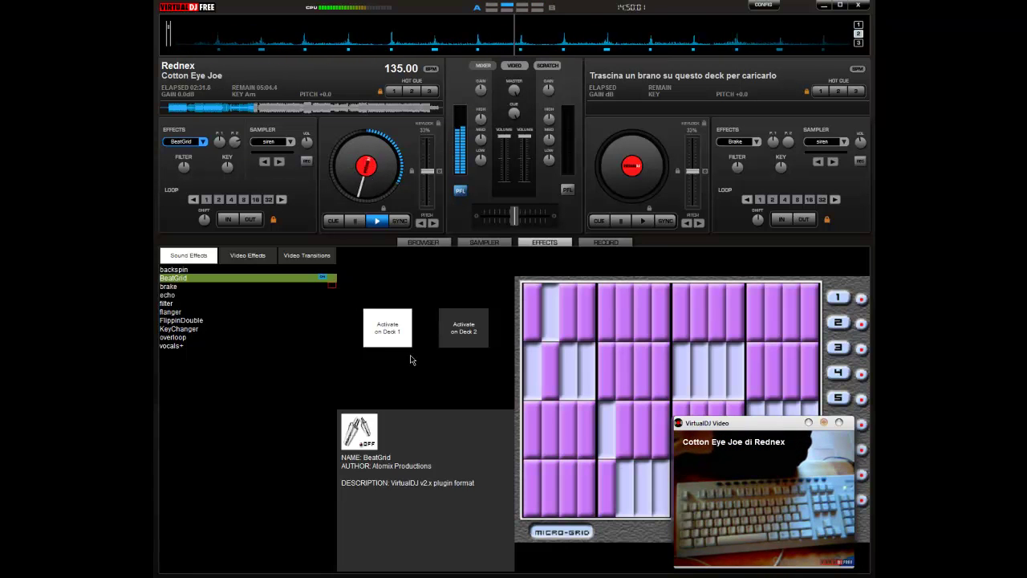
Toggle BeatGrid on Deck 1 and Deck 2, comparing the two decks' grids, and leave it off on both
{"action": "left_click", "coordinate": [462, 349]}
{"action": "left_click", "coordinate": [389, 302]}
{"action": "left_click", "coordinate": [388, 309]}
{"action": "left_click", "coordinate": [389, 309]}
{"action": "left_click", "coordinate": [470, 307]}
{"action": "left_click", "coordinate": [469, 308]}
{"action": "left_click", "coordinate": [388, 309]}
{"action": "left_click", "coordinate": [475, 358]}
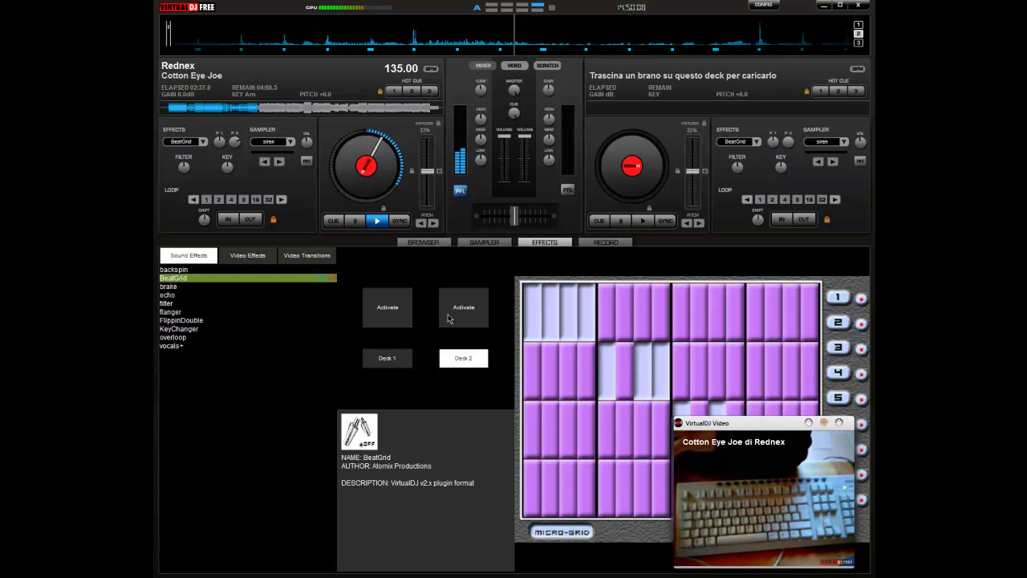
{"action": "left_click", "coordinate": [390, 312]}
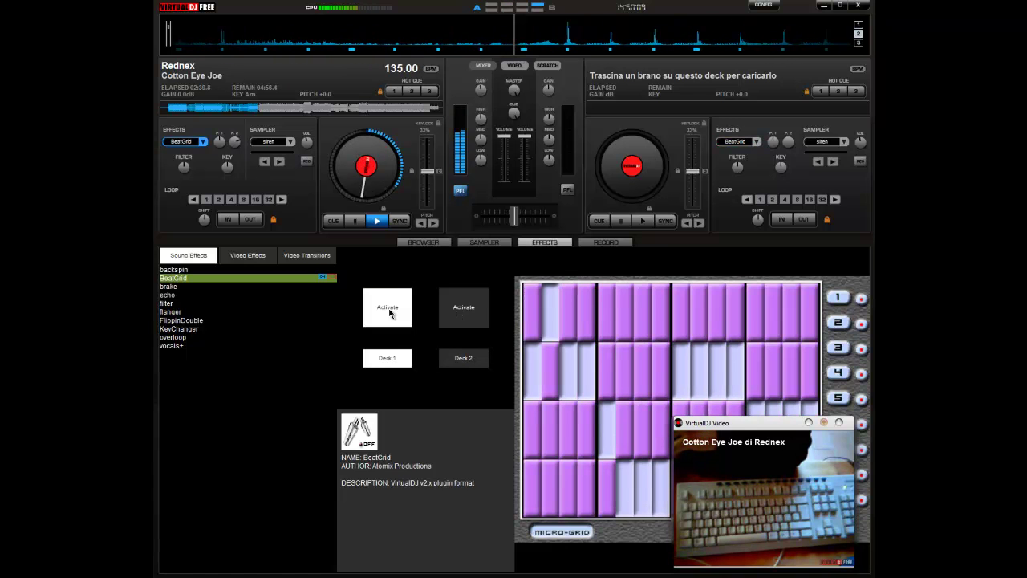
{"action": "left_click", "coordinate": [390, 312]}
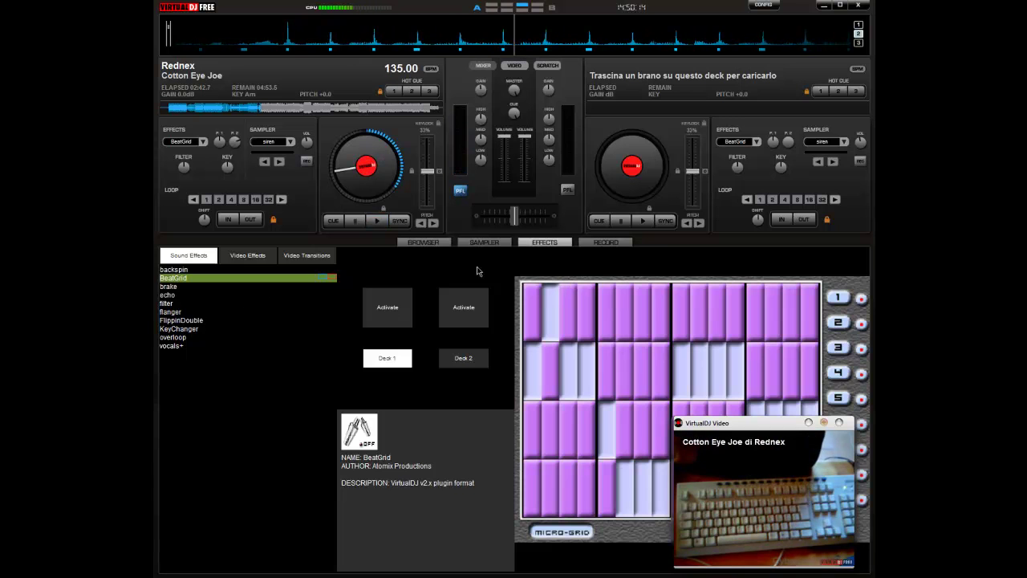
Return to the track browser, show the scratch controls and clone Deck 1's Cotton Eye Joe onto Deck 2
{"action": "left_click", "coordinate": [427, 243]}
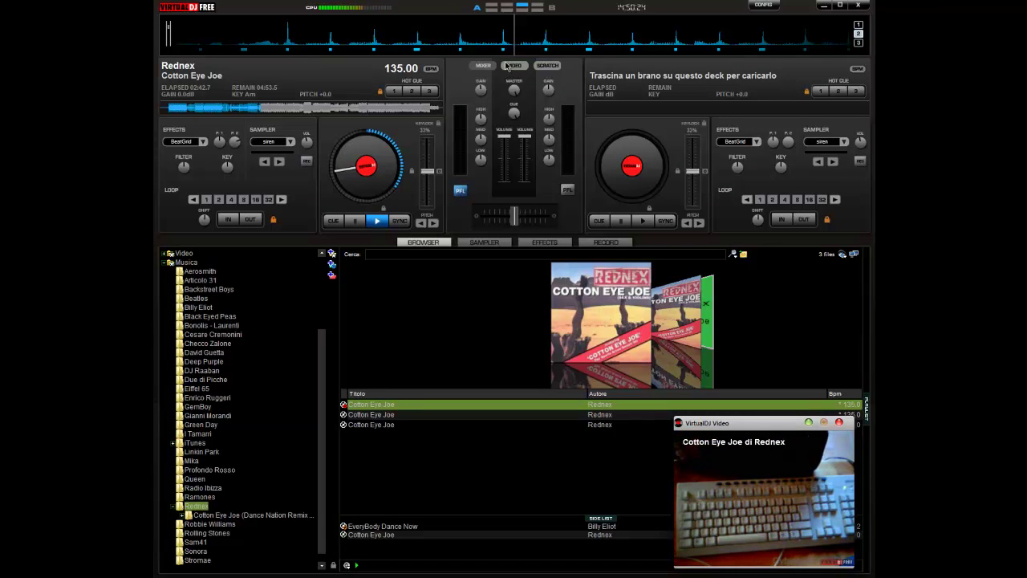
{"action": "left_click", "coordinate": [547, 65]}
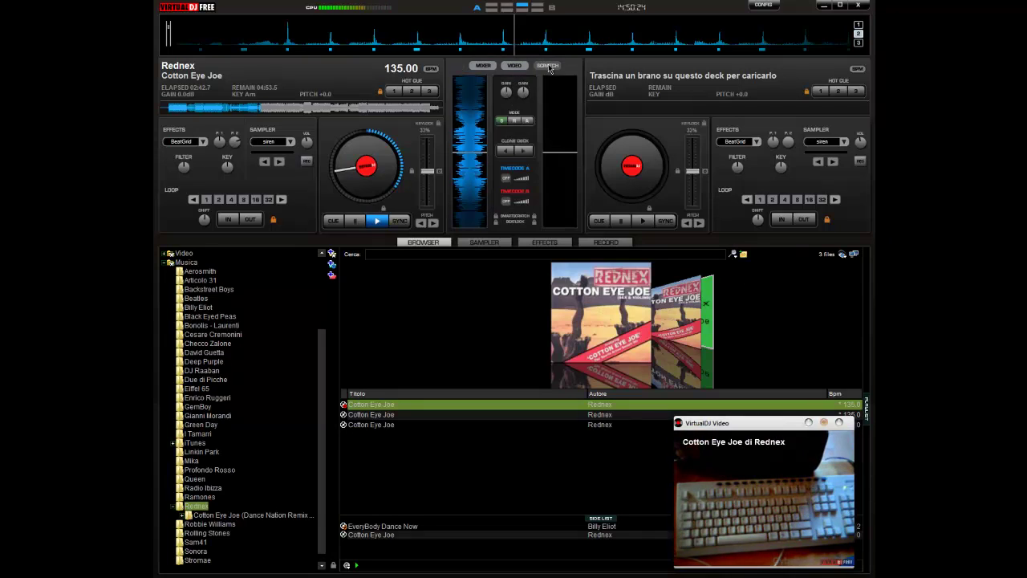
{"action": "left_click", "coordinate": [524, 151]}
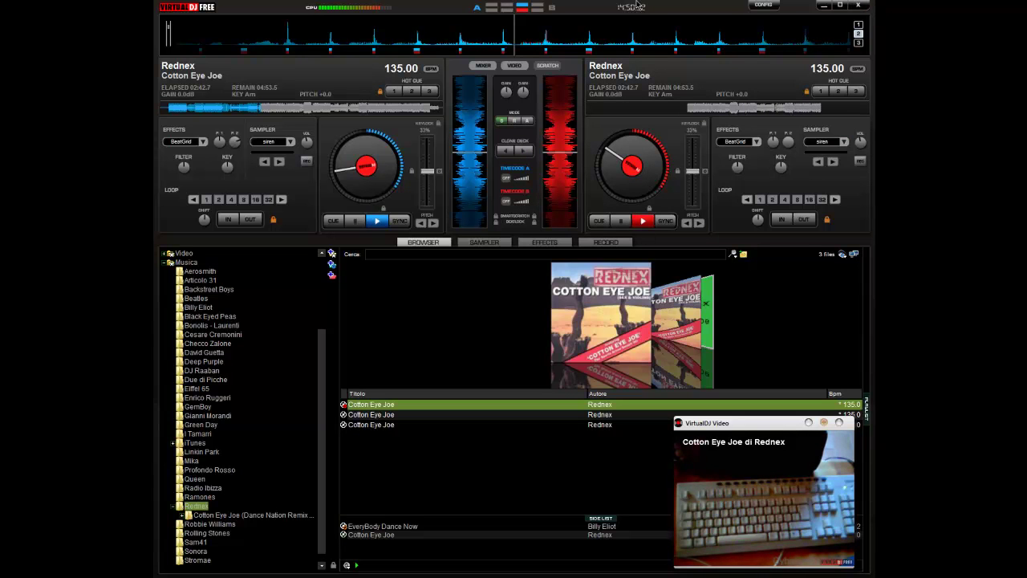
Close VirtualDJ and dismiss the AutoPlay window for the connected iPod
{"action": "left_click", "coordinate": [858, 5]}
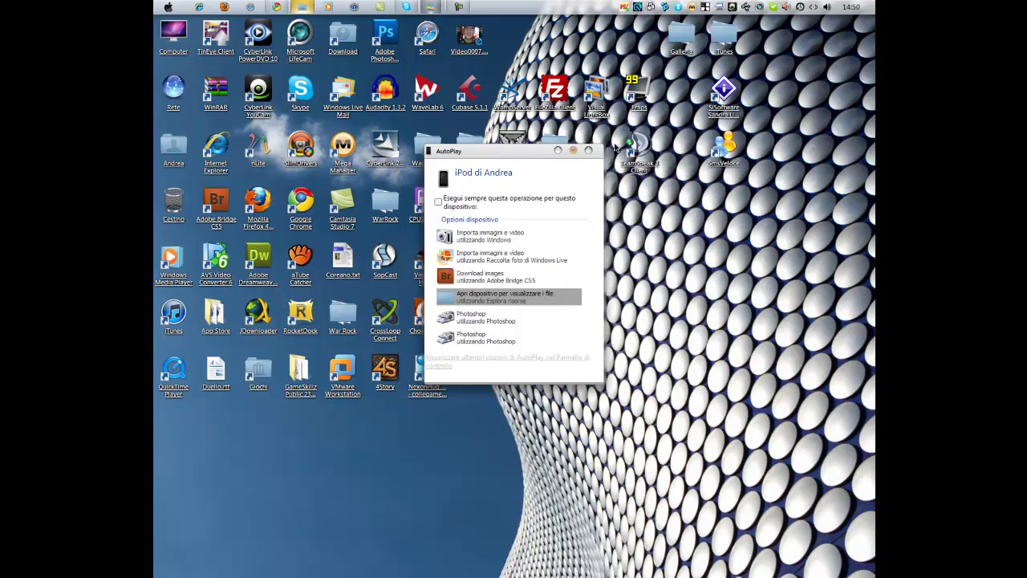
{"action": "left_click", "coordinate": [589, 152]}
{"action": "left_click", "coordinate": [460, 6]}
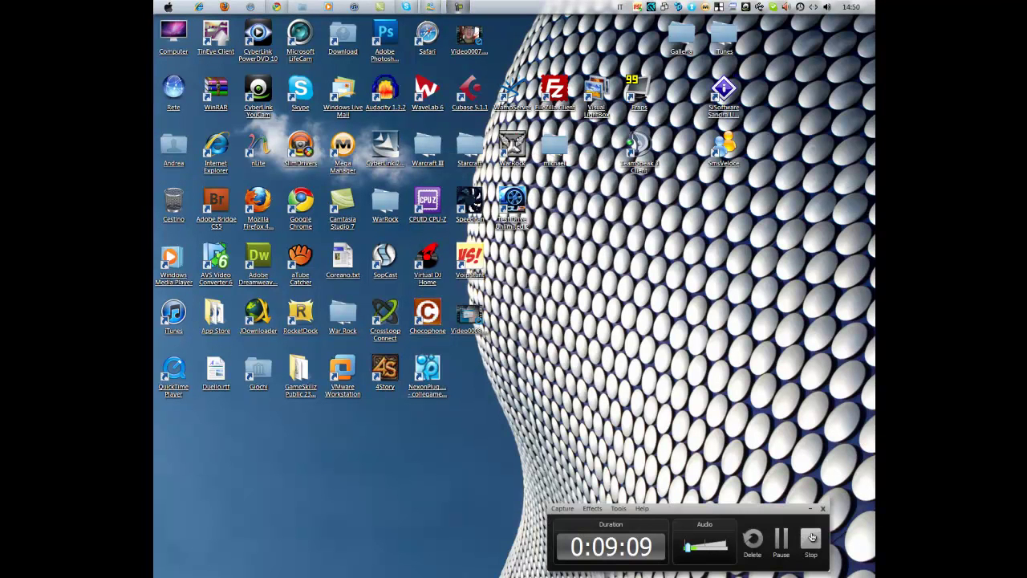
{"action": "left_click", "coordinate": [811, 509]}
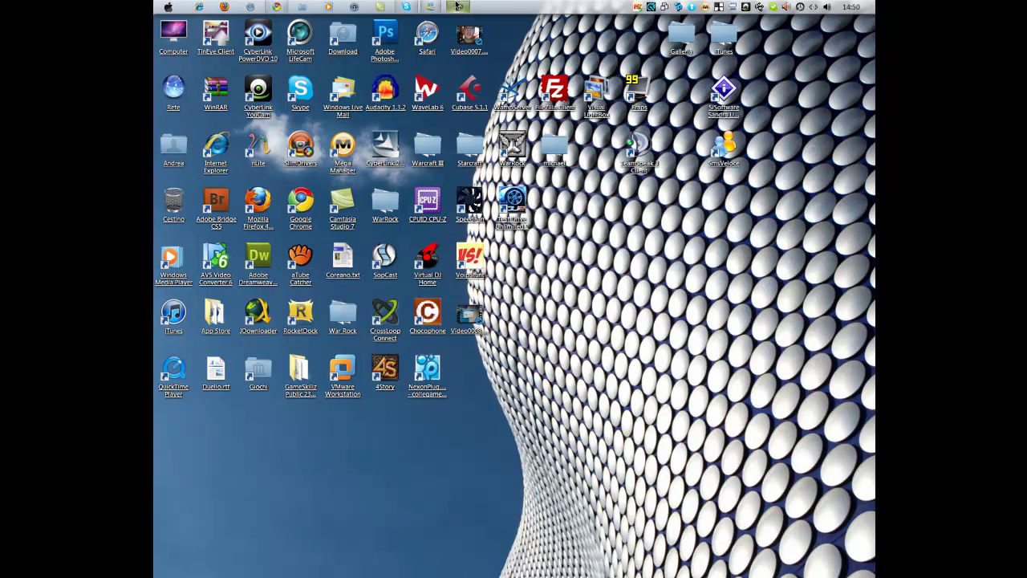